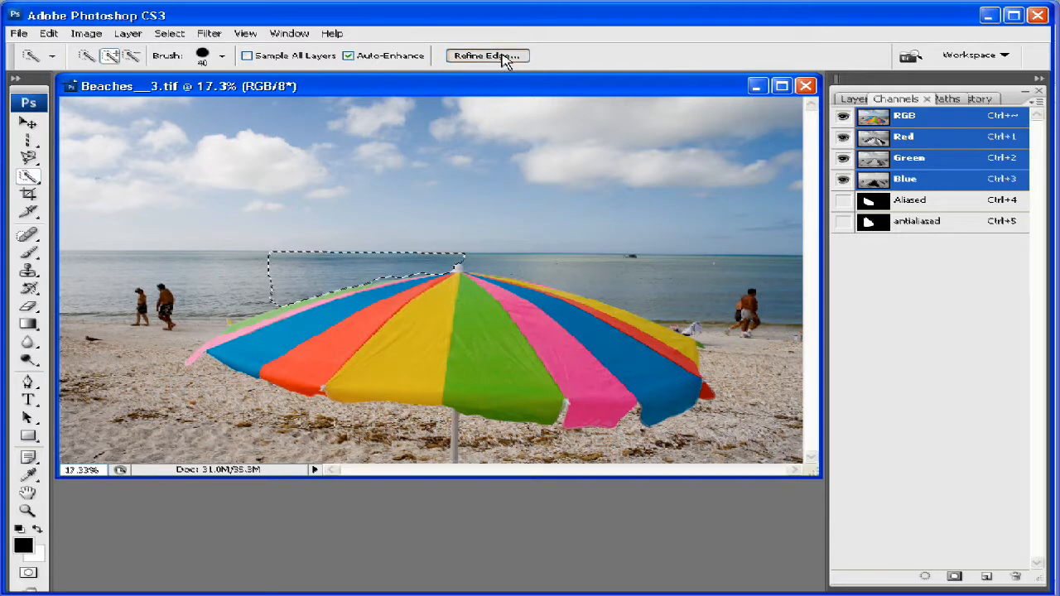
Open Refine Edge for the sea selection and reset Radius, Smooth and Feather to 0.
left_click(503, 58)
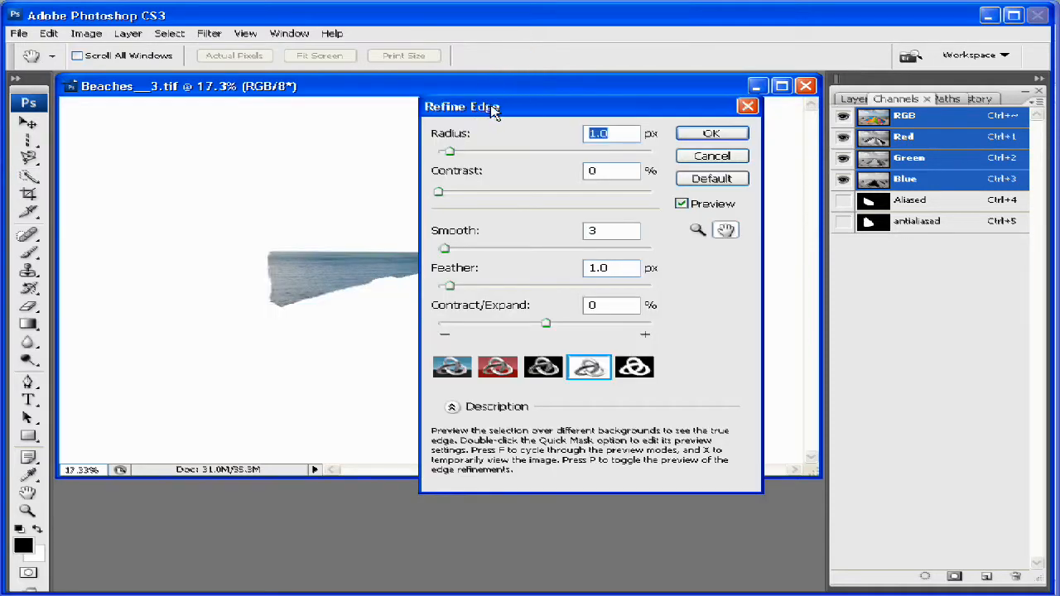
left_click_drag(523, 105, 586, 96)
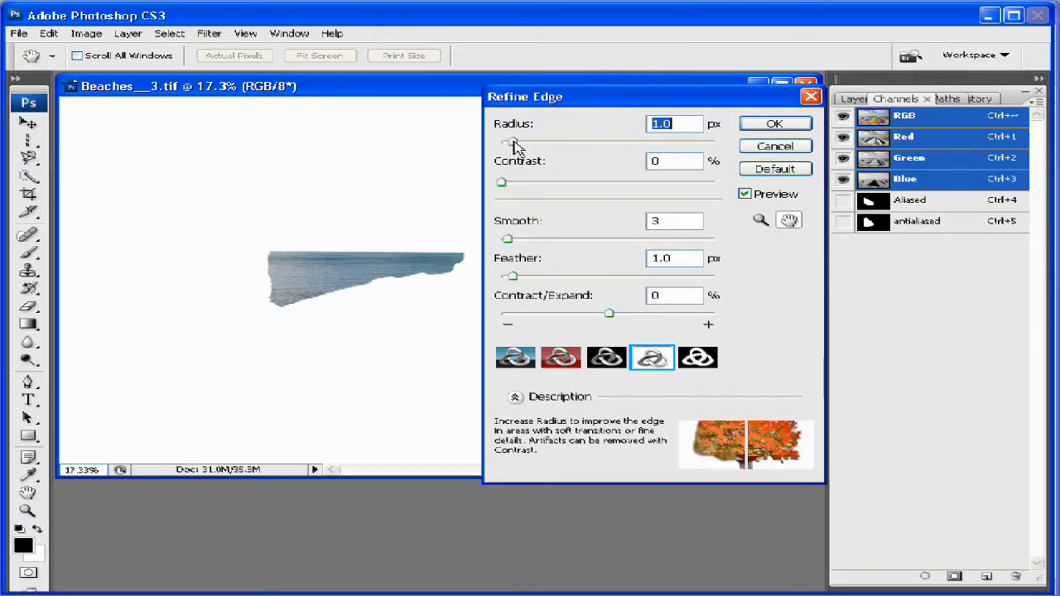
left_click_drag(513, 145, 552, 140)
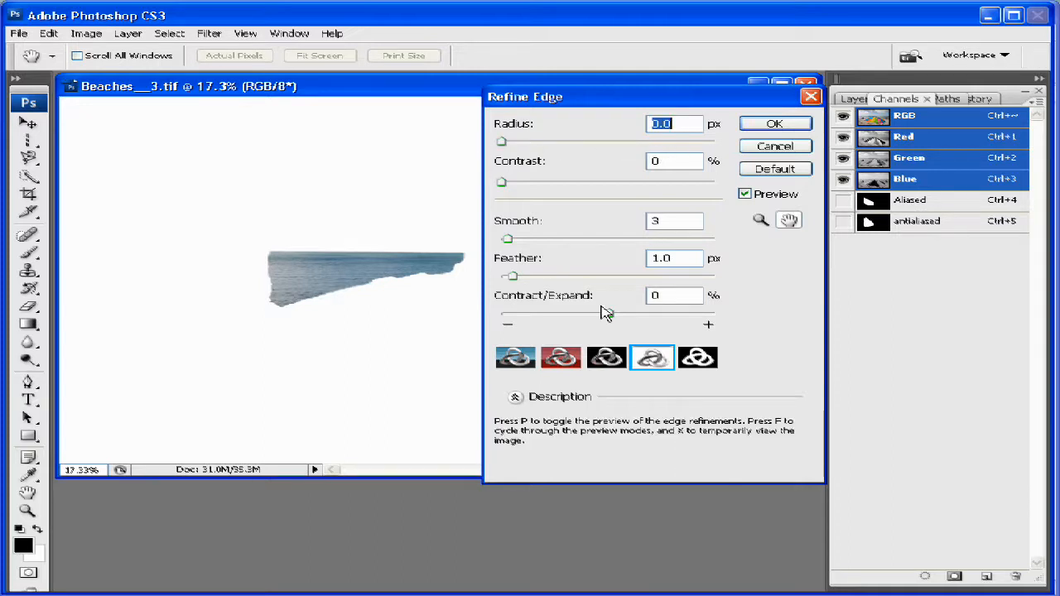
left_click_drag(512, 276, 461, 267)
left_click_drag(507, 238, 452, 240)
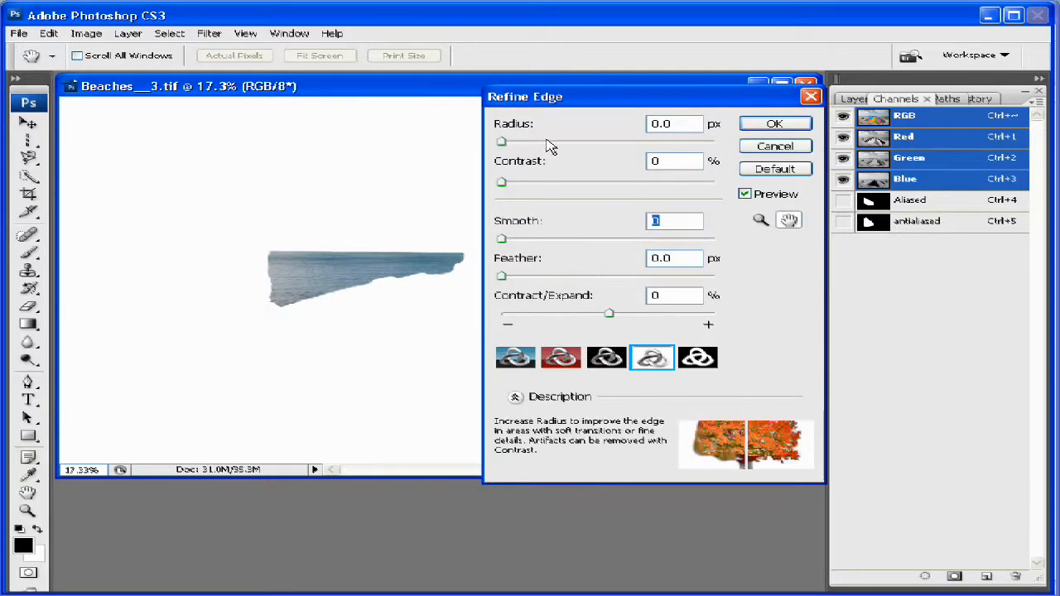
Try a Radius of 46.5 px with a Contrast of 37% on the selection edge.
left_click_drag(504, 138, 537, 145)
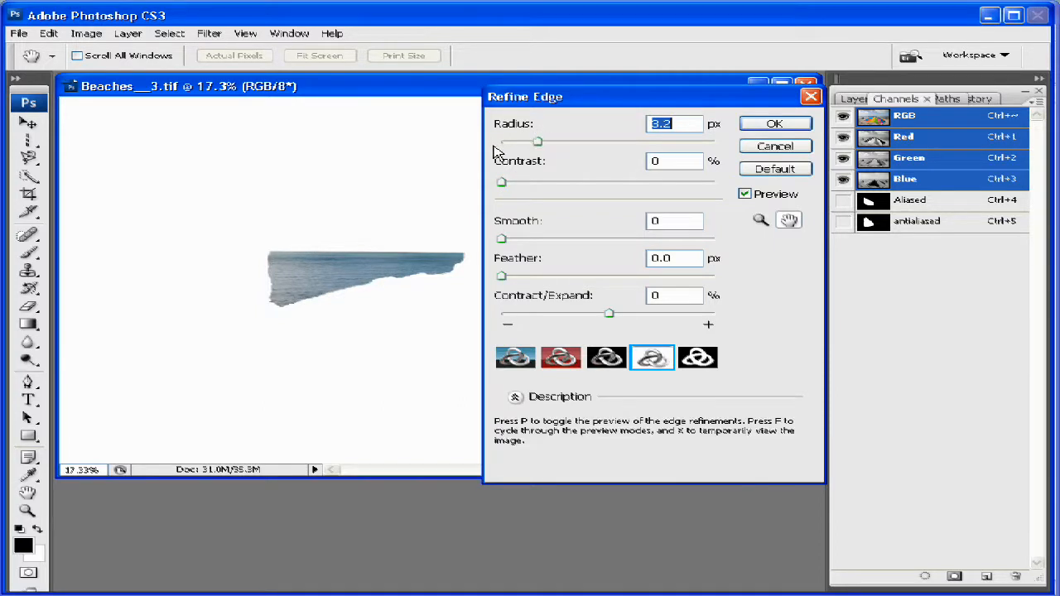
left_click(502, 184)
left_click_drag(505, 189, 622, 184)
left_click_drag(536, 142, 580, 184)
left_click(622, 186)
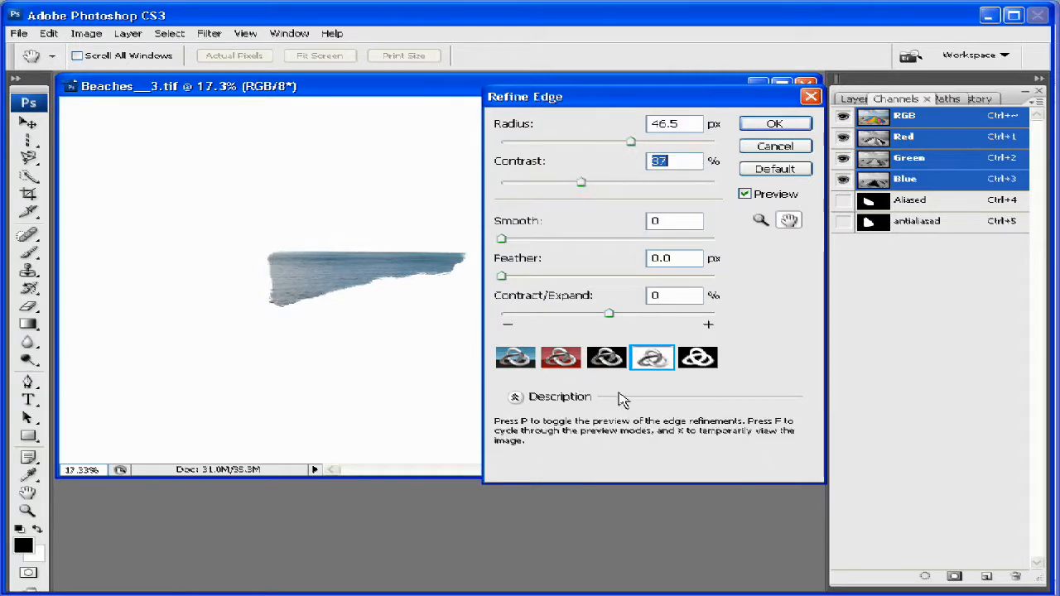
Preview the refined selection against a black background.
left_click(608, 358)
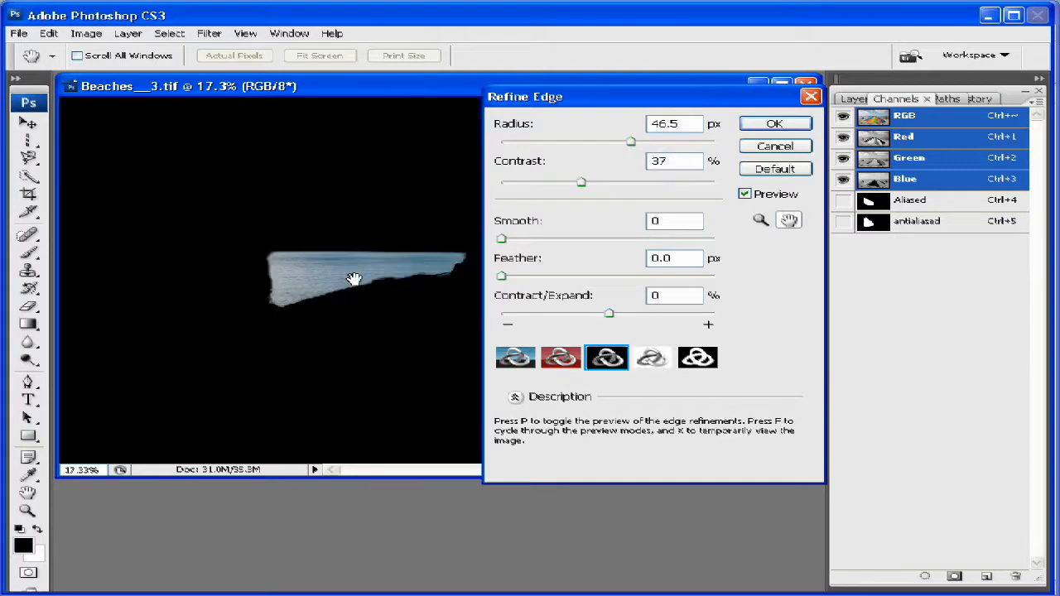
key("ctrl+plus")
key("ctrl+plus")
key("ctrl+plus")
key("ctrl+plus")
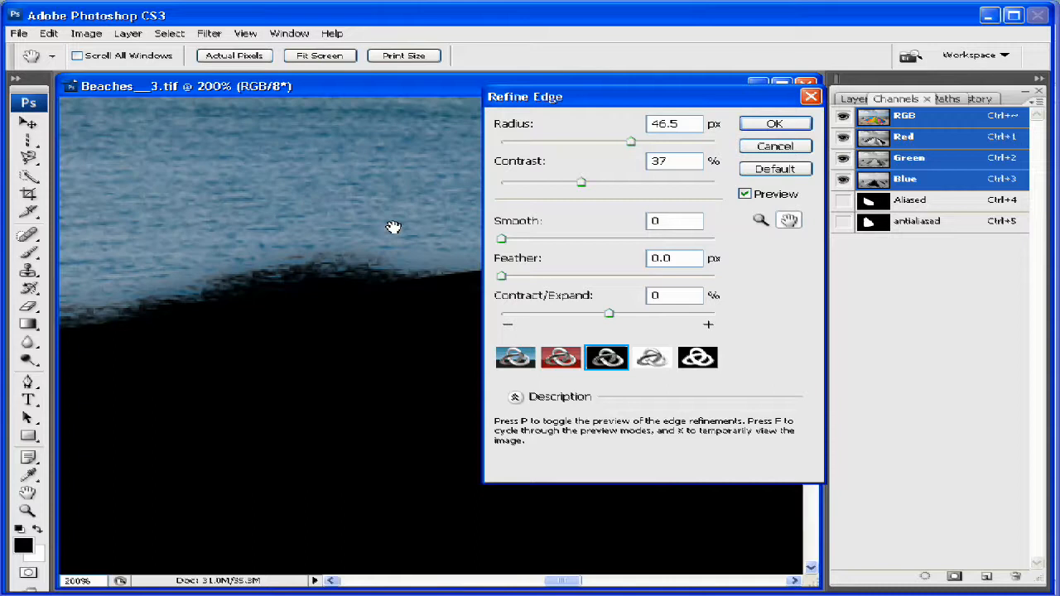
key("ctrl+minus")
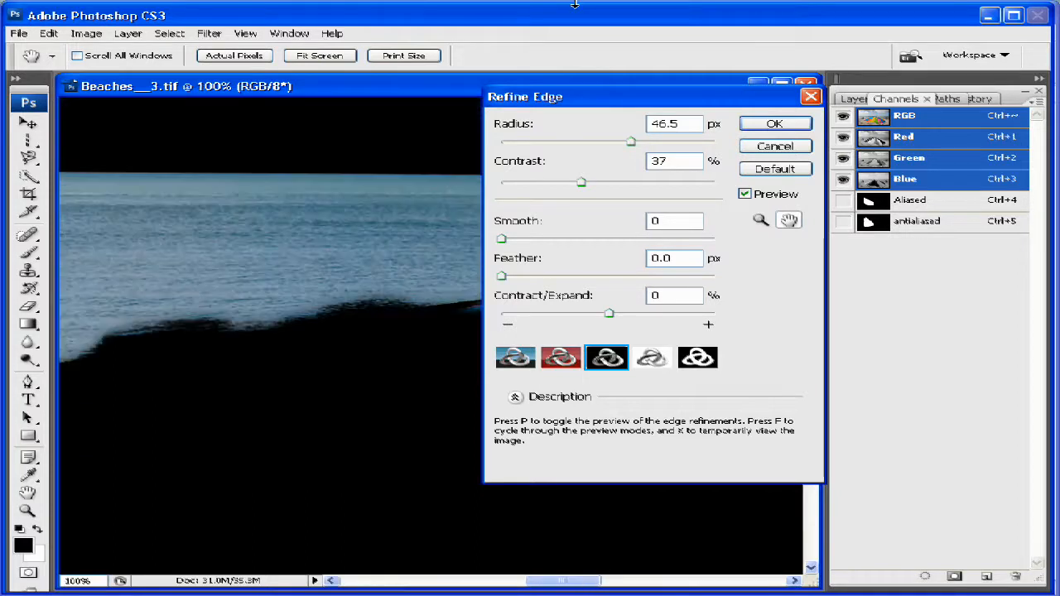
Set the edge refinement Radius to 15.6 px and the Contrast to 55%.
left_click_drag(581, 182, 501, 182)
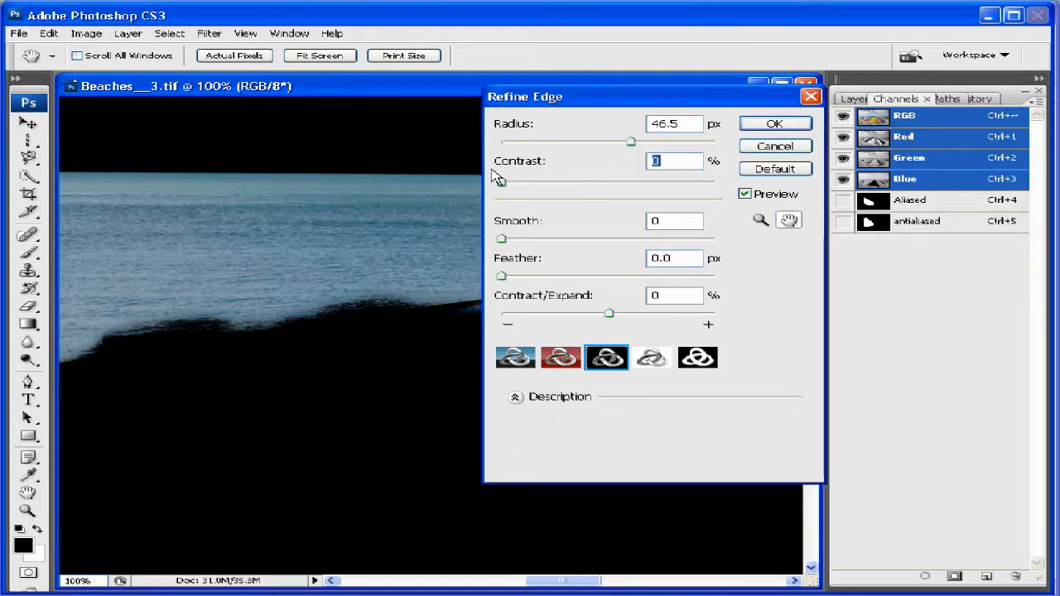
left_click_drag(638, 145, 599, 145)
left_click_drag(502, 183, 618, 182)
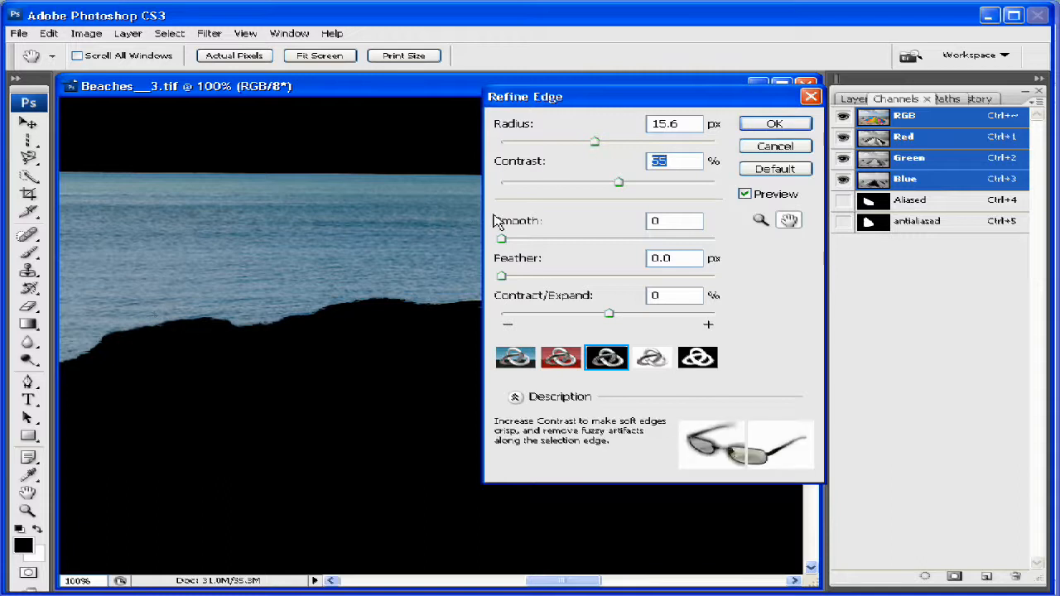
Set Smooth to 29 and Feather to 16.4 px for the selection edge.
left_click_drag(501, 238, 662, 242)
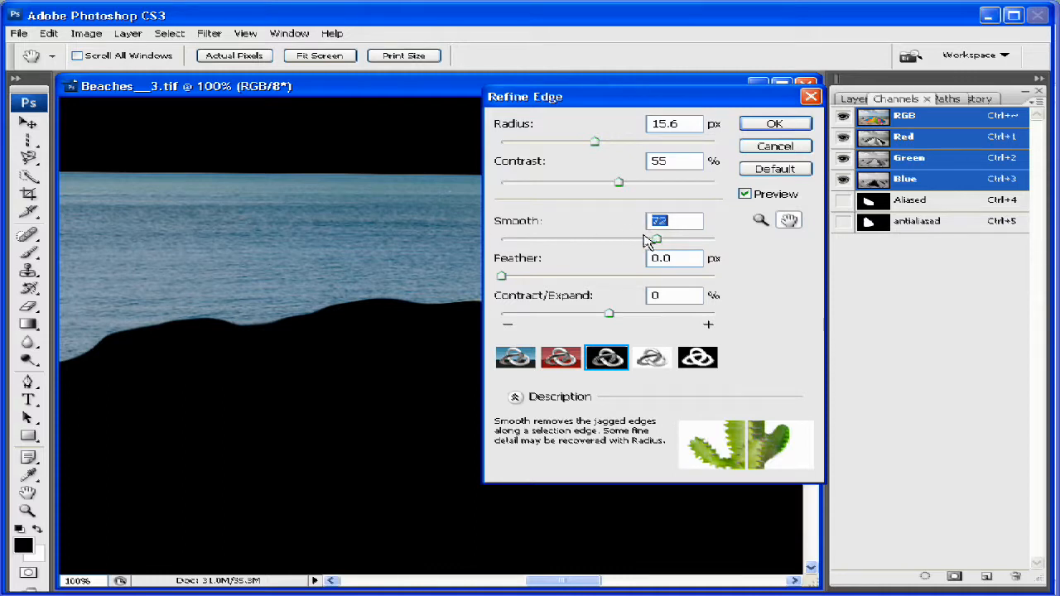
left_click_drag(657, 240, 602, 256)
left_click_drag(587, 240, 563, 244)
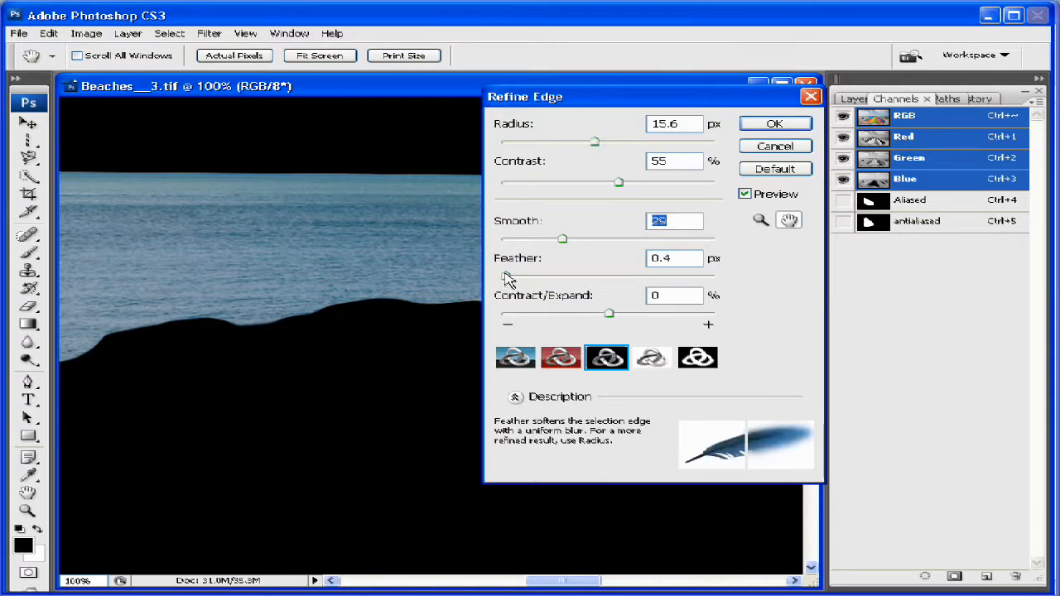
left_click_drag(507, 278, 595, 276)
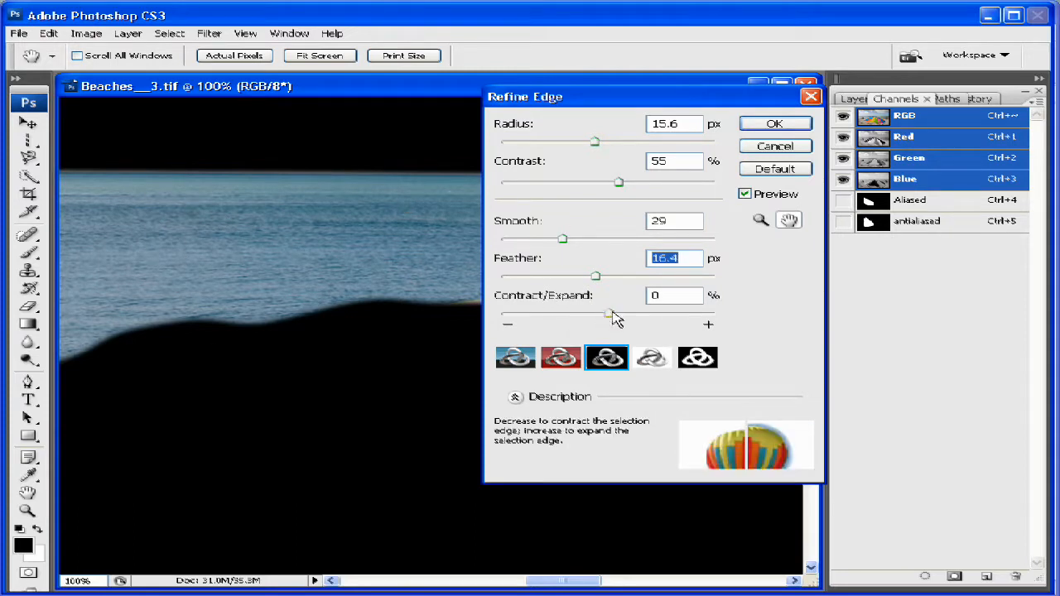
Contract the selection edge by about 6% and apply the edge refinements.
left_click_drag(612, 315, 555, 320)
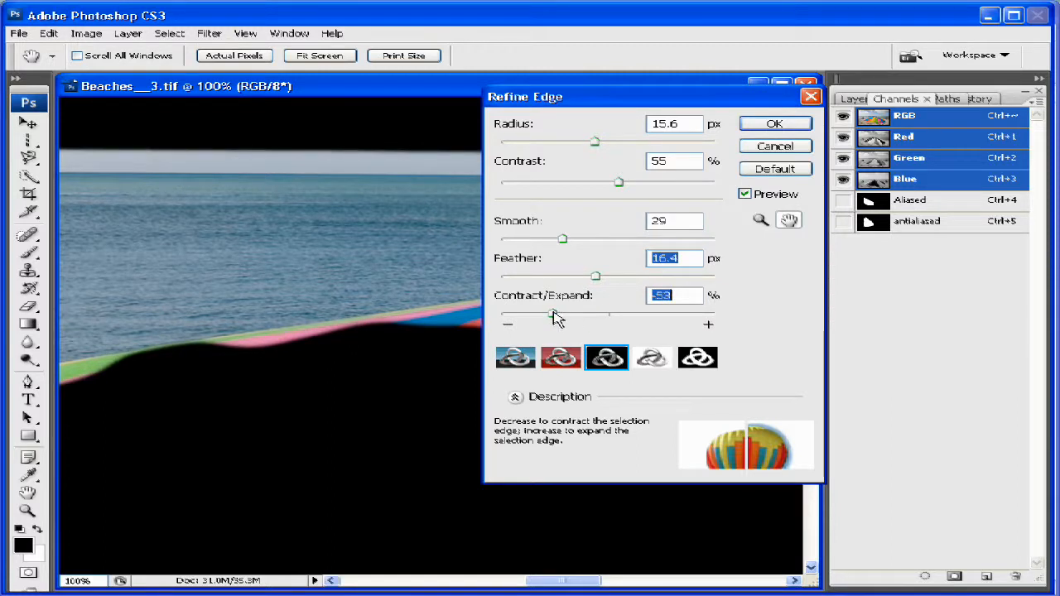
left_click_drag(555, 318, 604, 314)
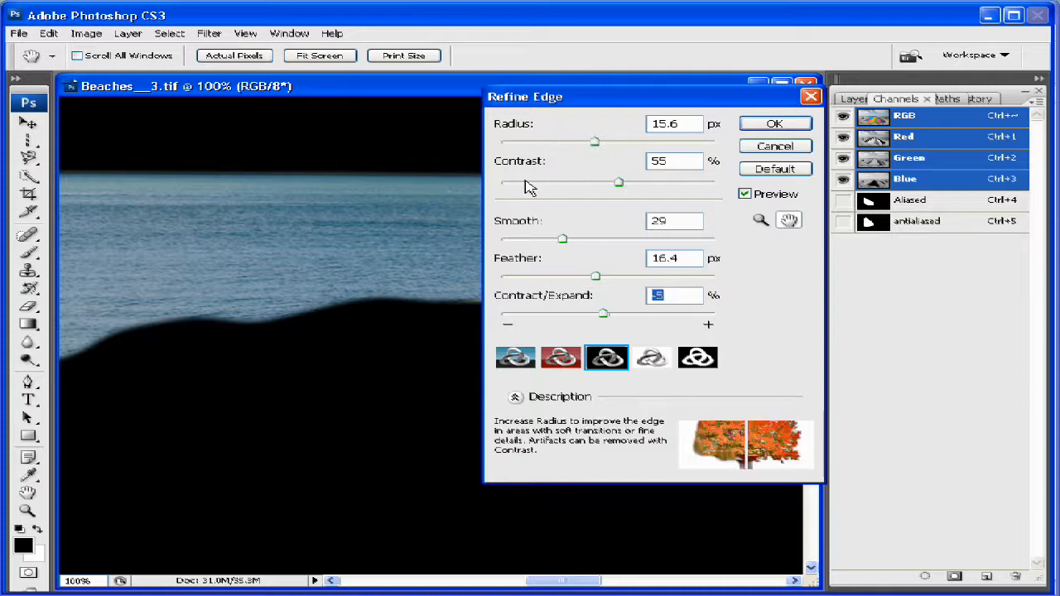
left_click_drag(602, 312, 599, 312)
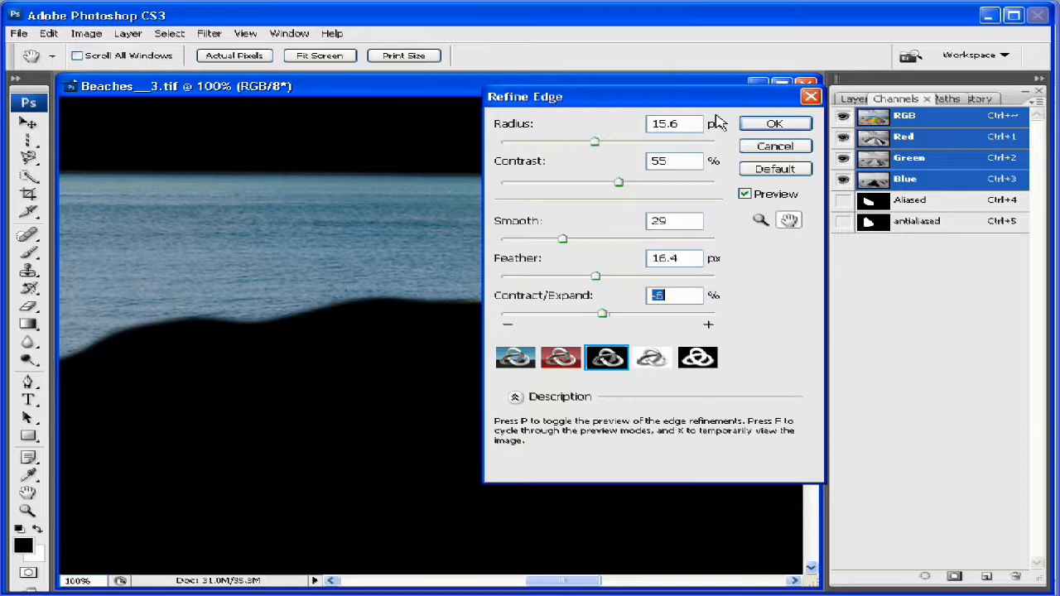
left_click(770, 123)
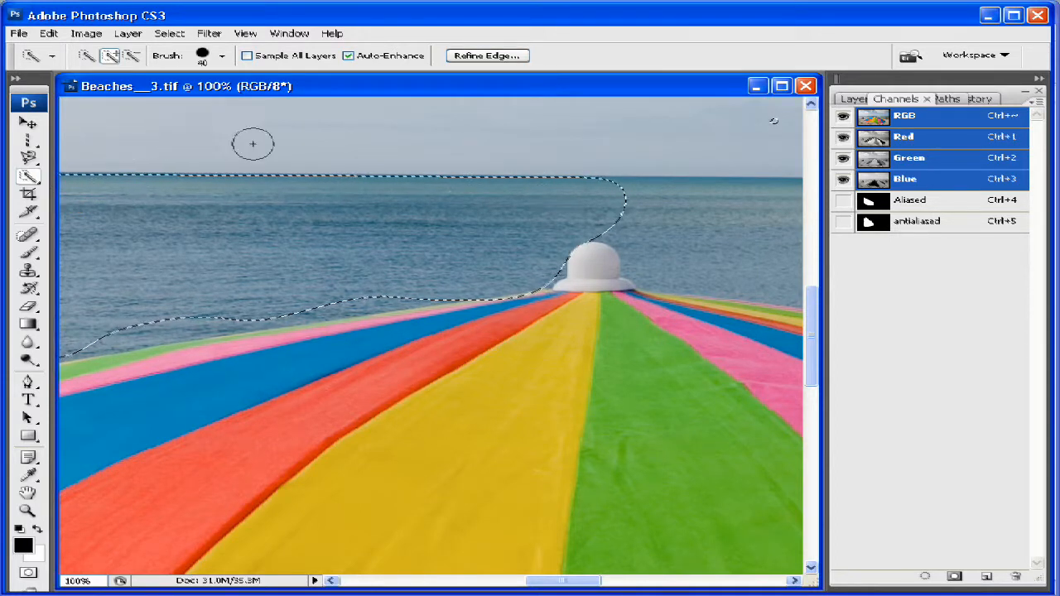
Deselect the refined sea area.
key("ctrl+d")
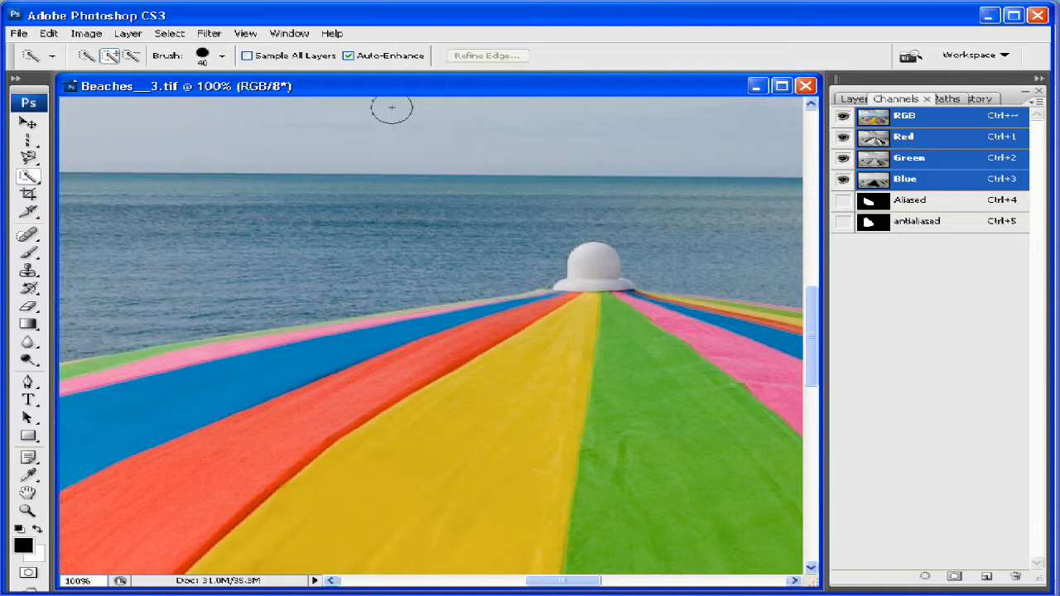
key("ctrl+minus")
key("ctrl+minus")
key("ctrl+minus")
key("ctrl+minus")
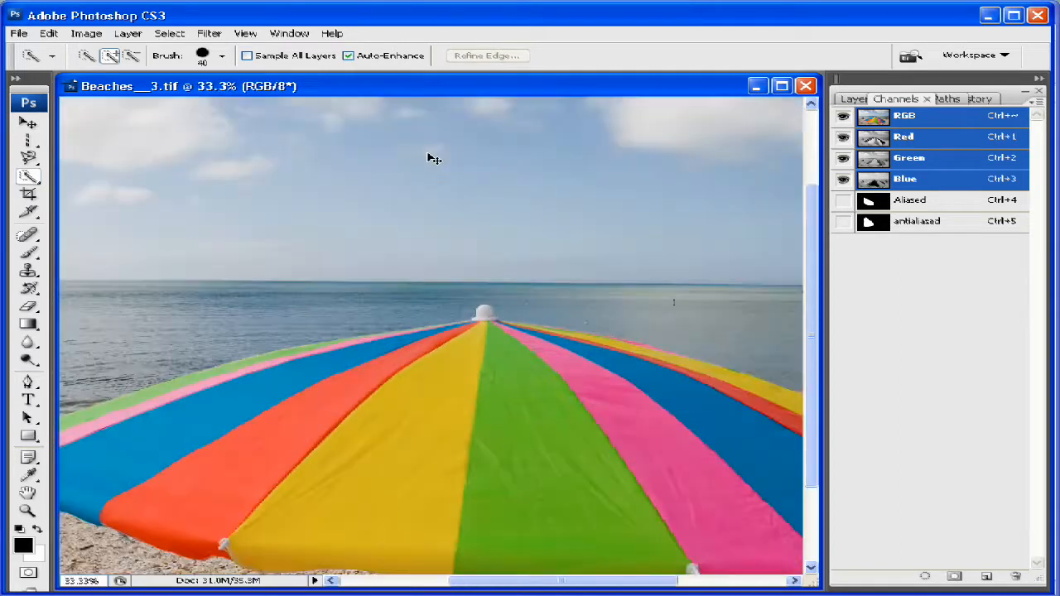
Start a Color Range selection and sample the umbrella's left orange stripe, adding the orange stripe on its right side.
left_click(171, 37)
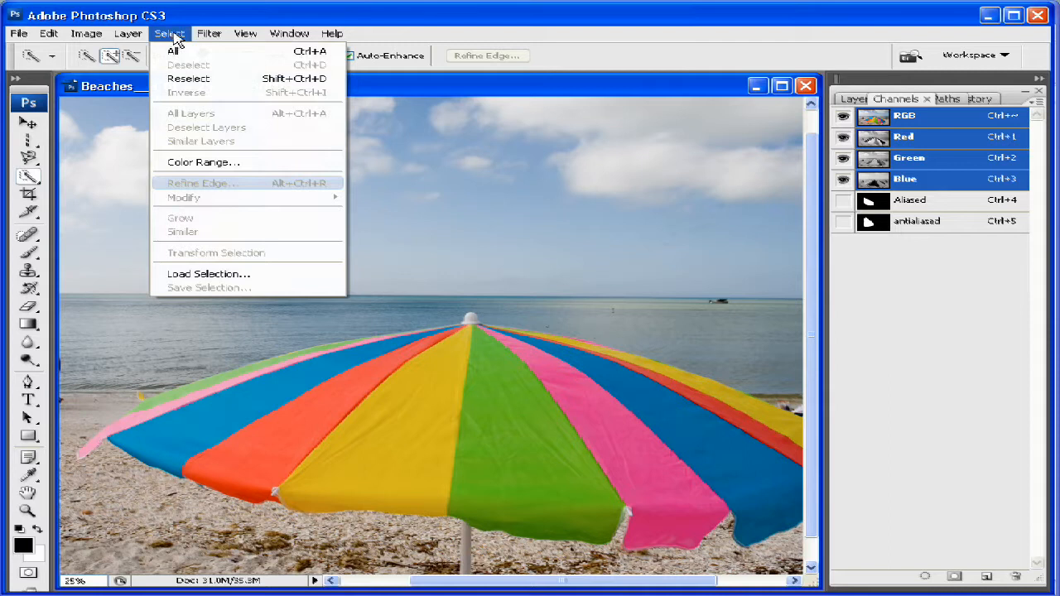
left_click(203, 162)
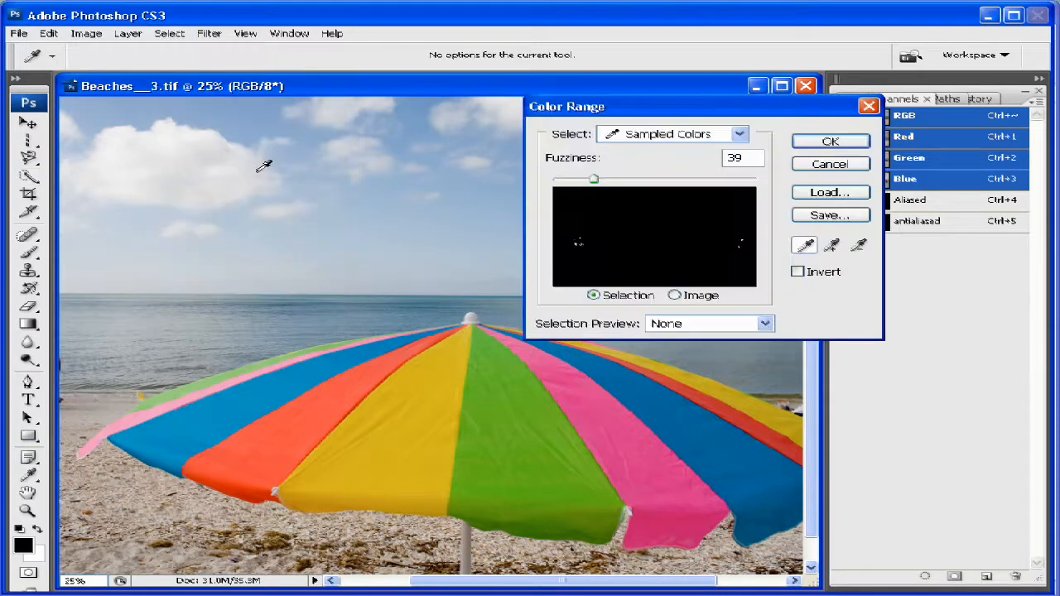
left_click(258, 447)
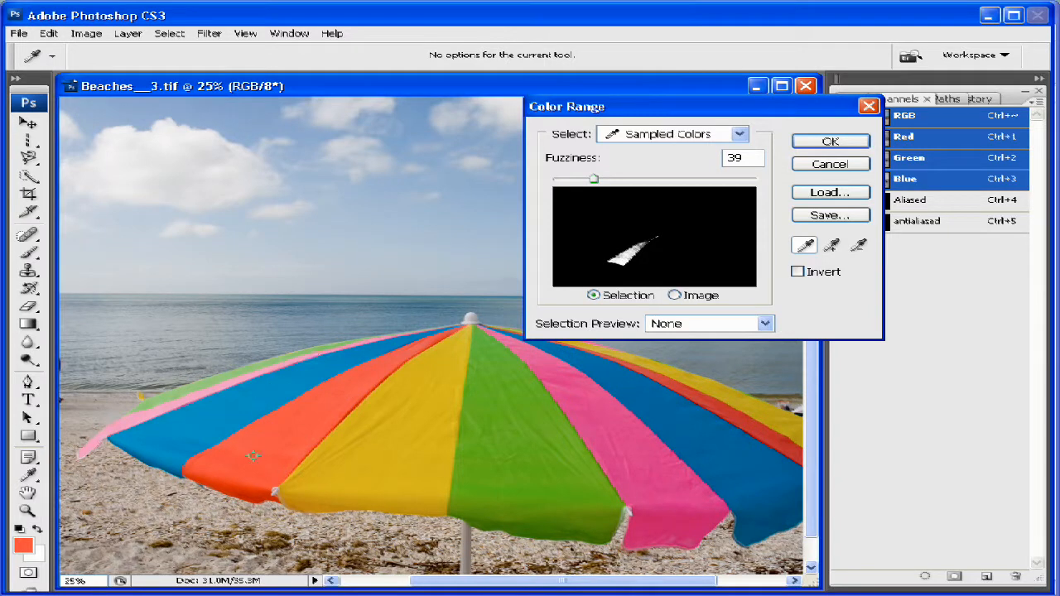
left_click_drag(289, 424, 361, 356)
left_click_drag(356, 404, 353, 407)
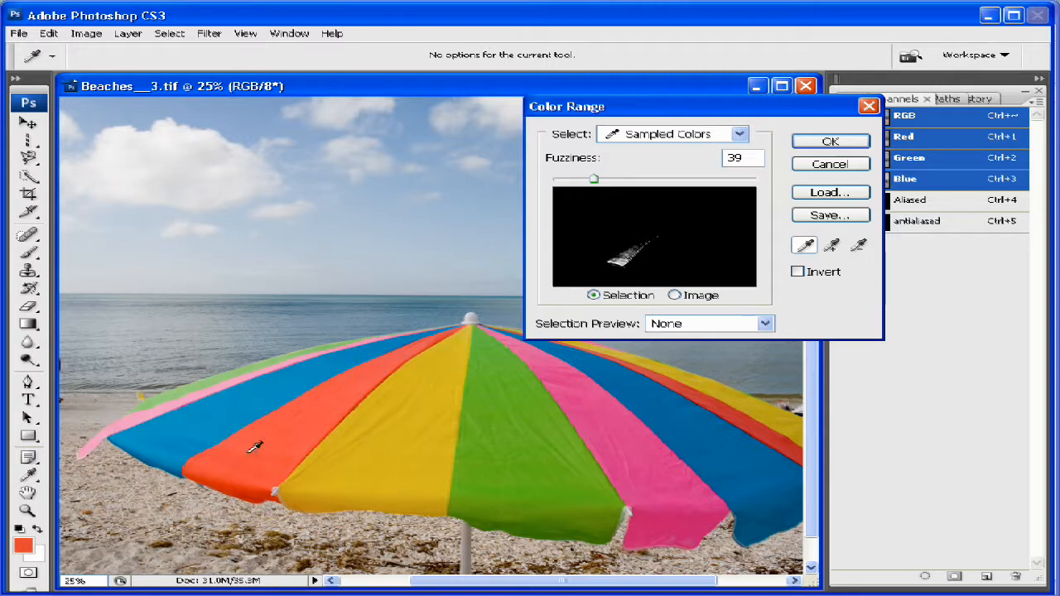
left_click_drag(254, 447, 286, 421)
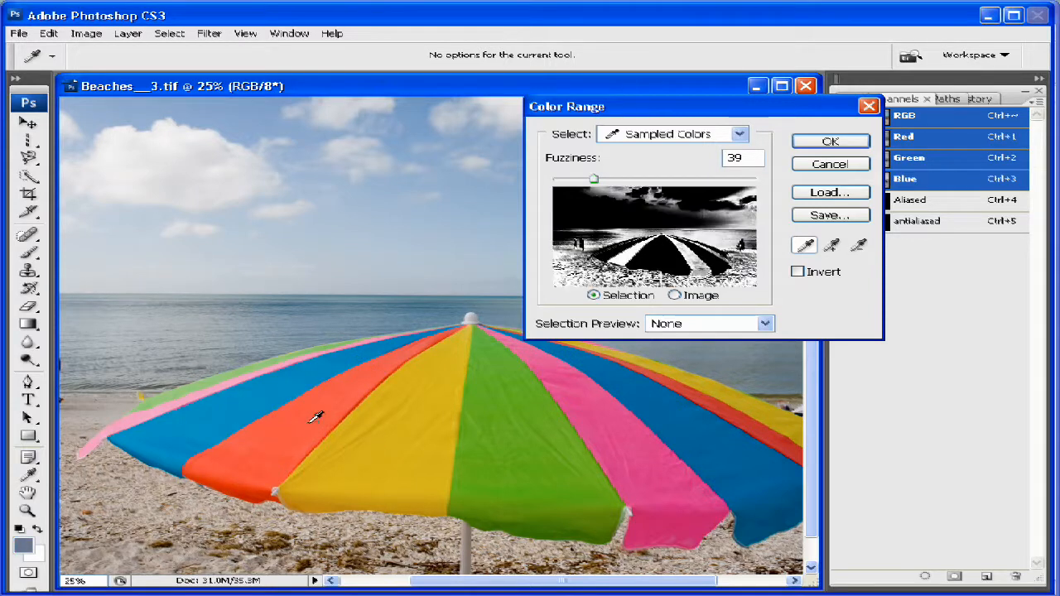
left_click(313, 419)
left_click(264, 456)
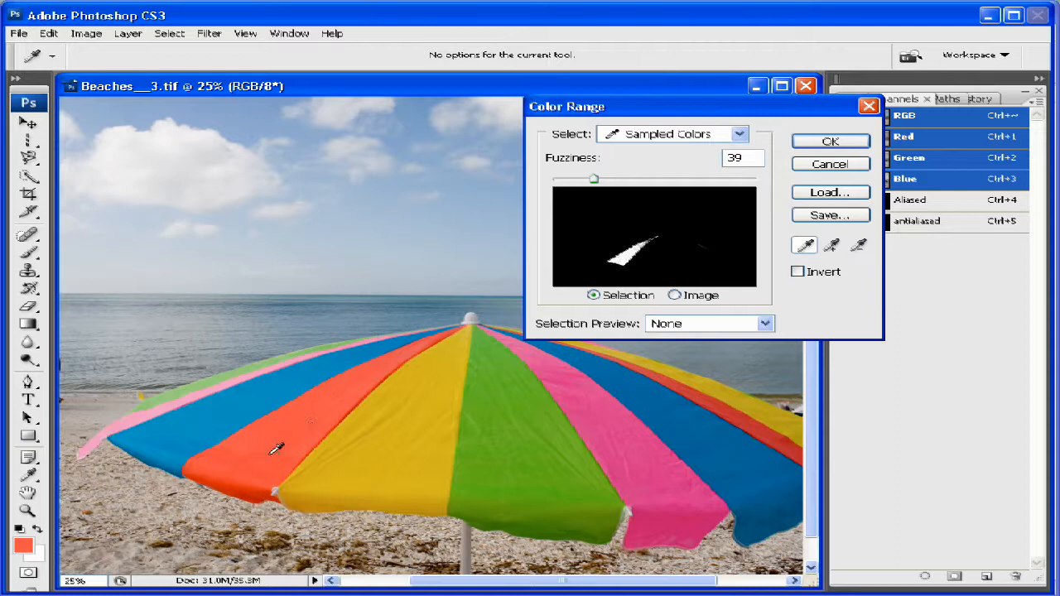
left_click(385, 361)
left_click(744, 411, "shift")
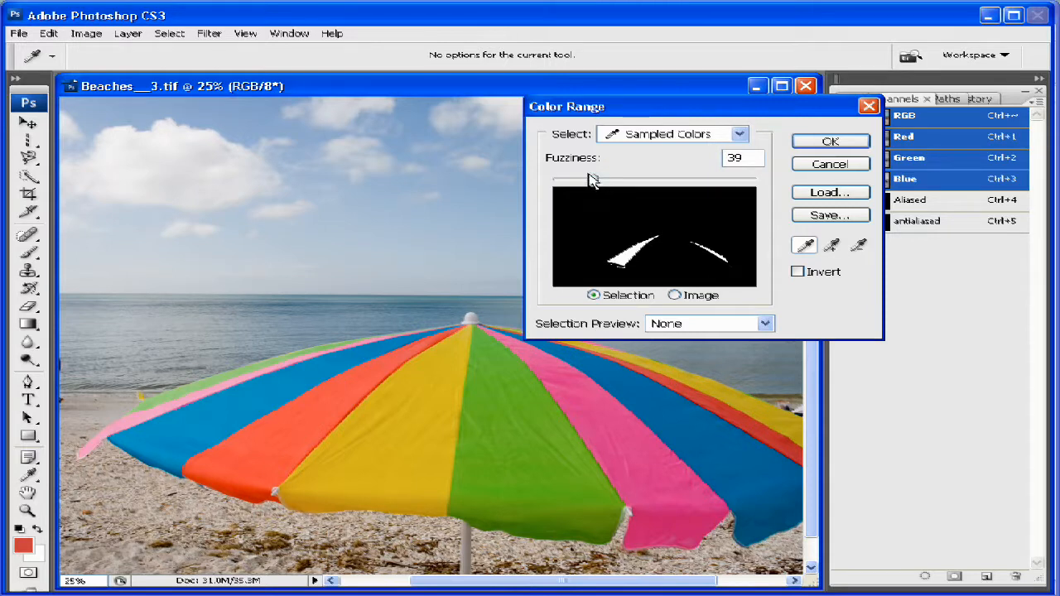
Increase the Color Range Fuzziness to capture more of the orange stripes and create the selection.
mouse_move(594, 183)
left_mouse_down()
mouse_move(615, 177)
mouse_move(604, 173)
mouse_move(671, 179)
mouse_move(560, 179)
mouse_move(613, 187)
left_mouse_up()
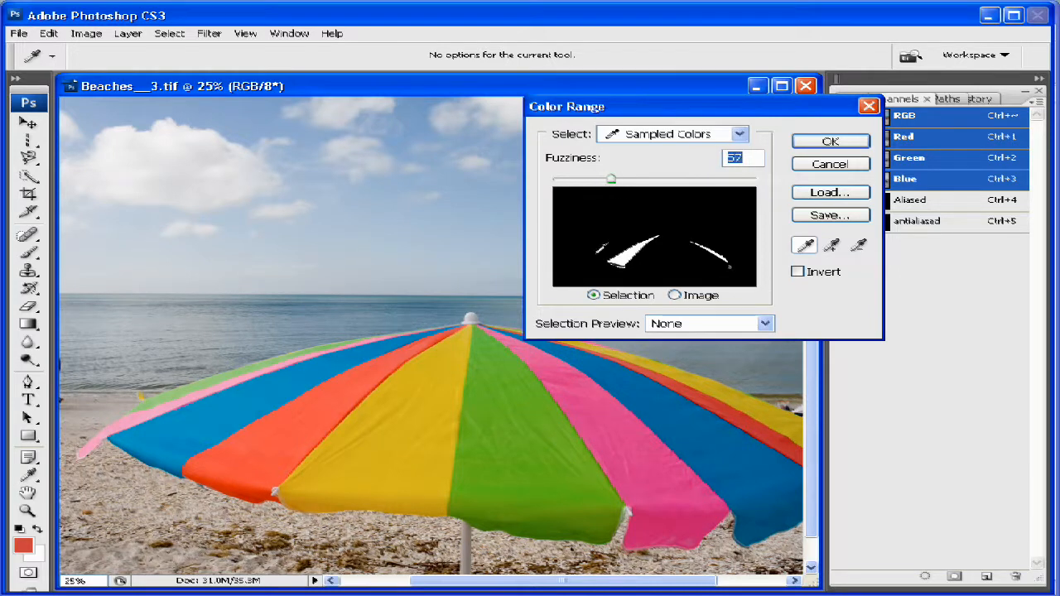
left_click_drag(700, 456, 603, 464)
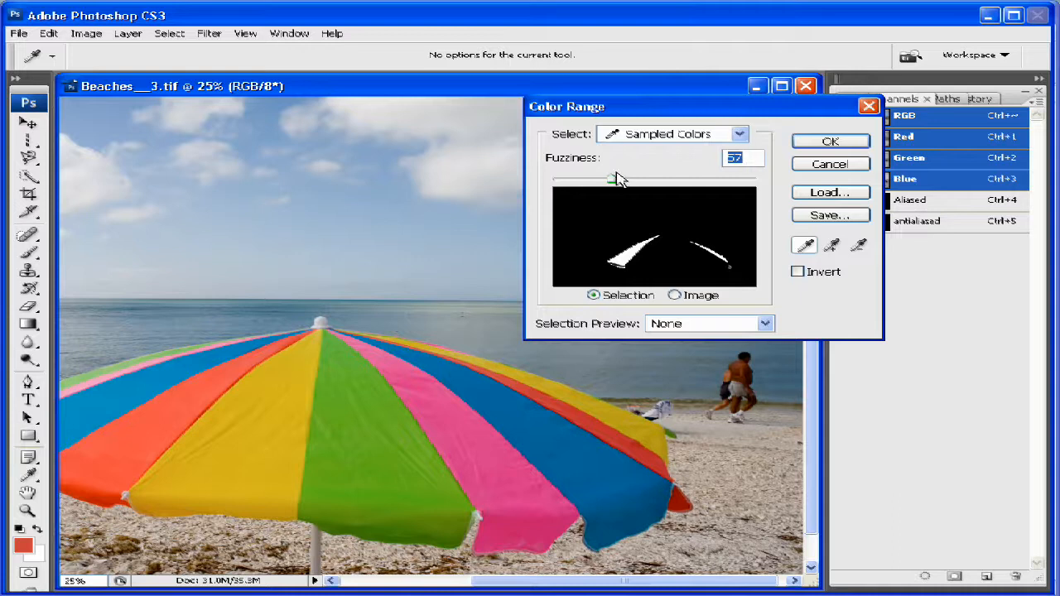
left_click_drag(611, 180, 686, 179)
left_click_drag(684, 180, 643, 179)
left_click(828, 144)
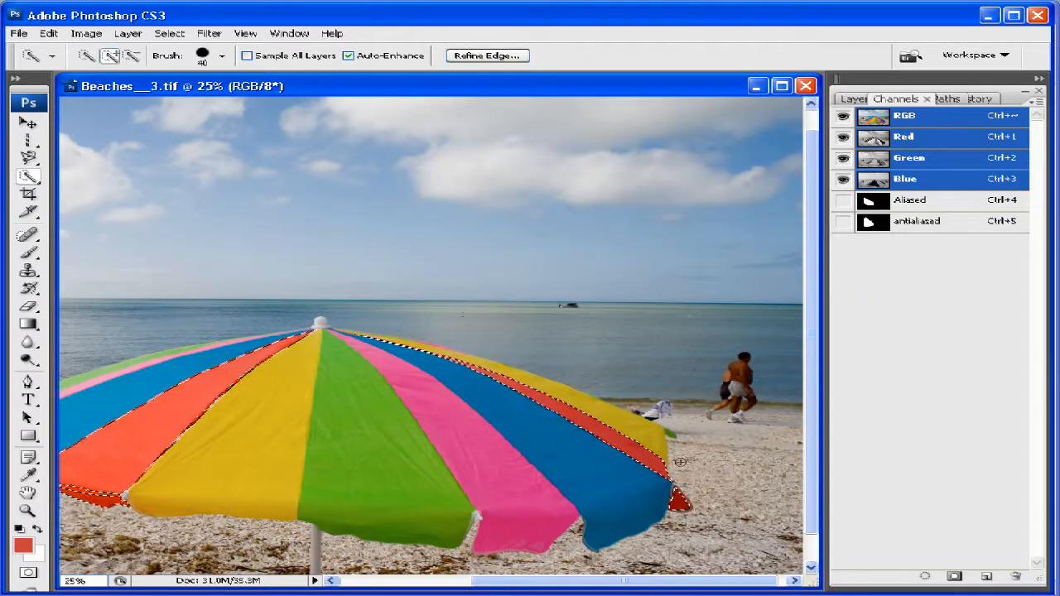
Clear the orange selection and draw a closed Polygonal Lasso selection across the umbrella's orange, yellow and green stripes.
left_click_drag(329, 355, 386, 296)
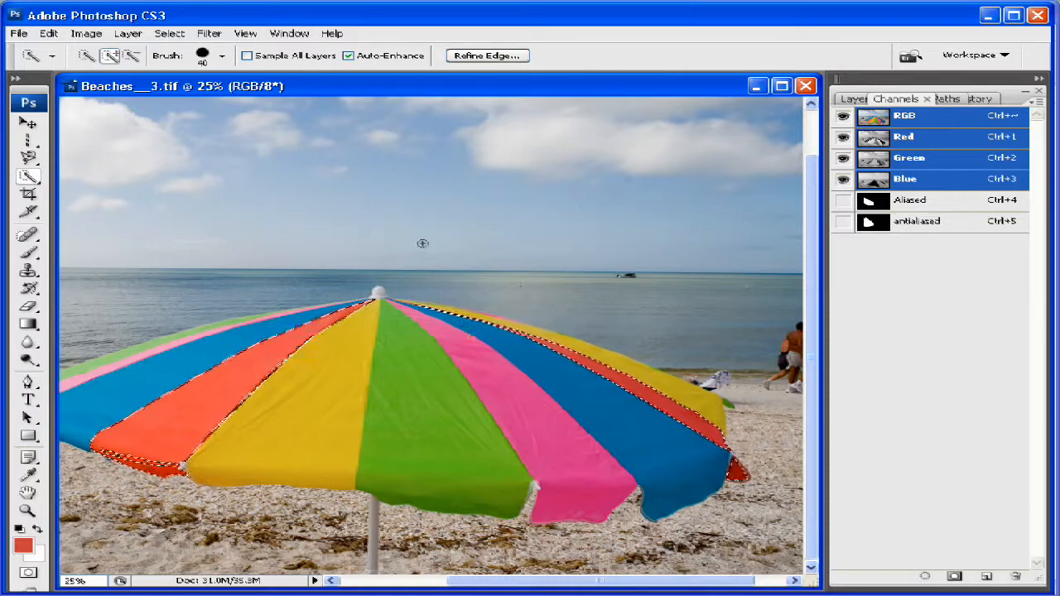
key("ctrl+d")
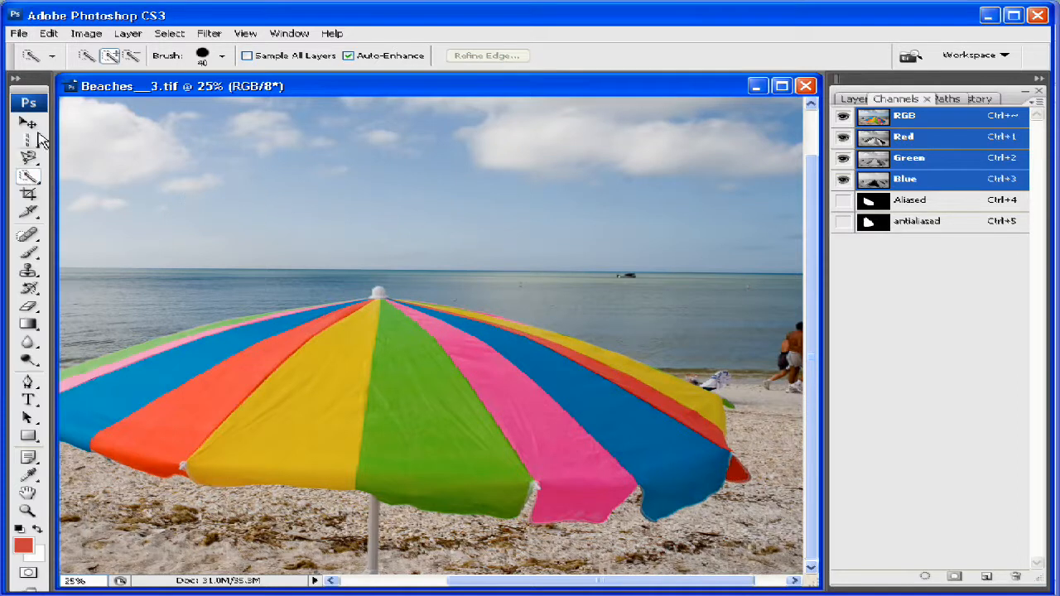
left_click_drag(28, 157, 105, 177)
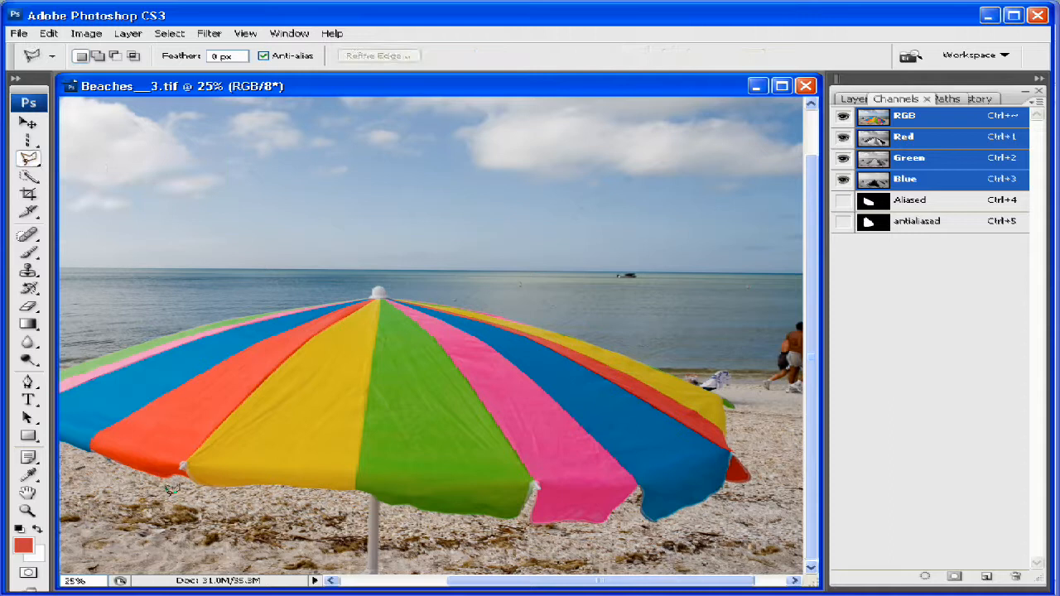
left_click(169, 434)
left_click(379, 291)
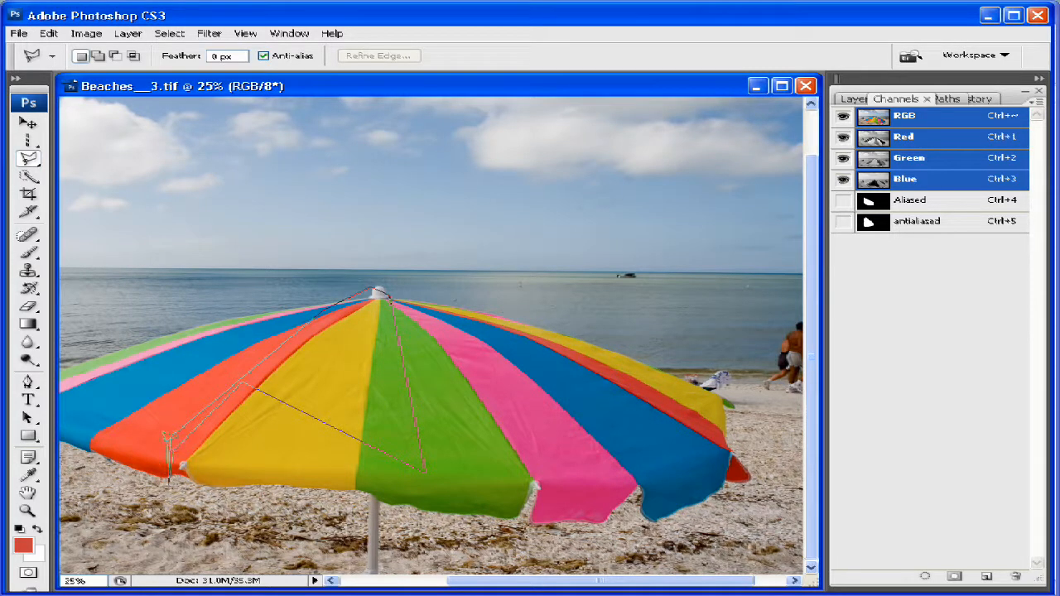
left_click(172, 480)
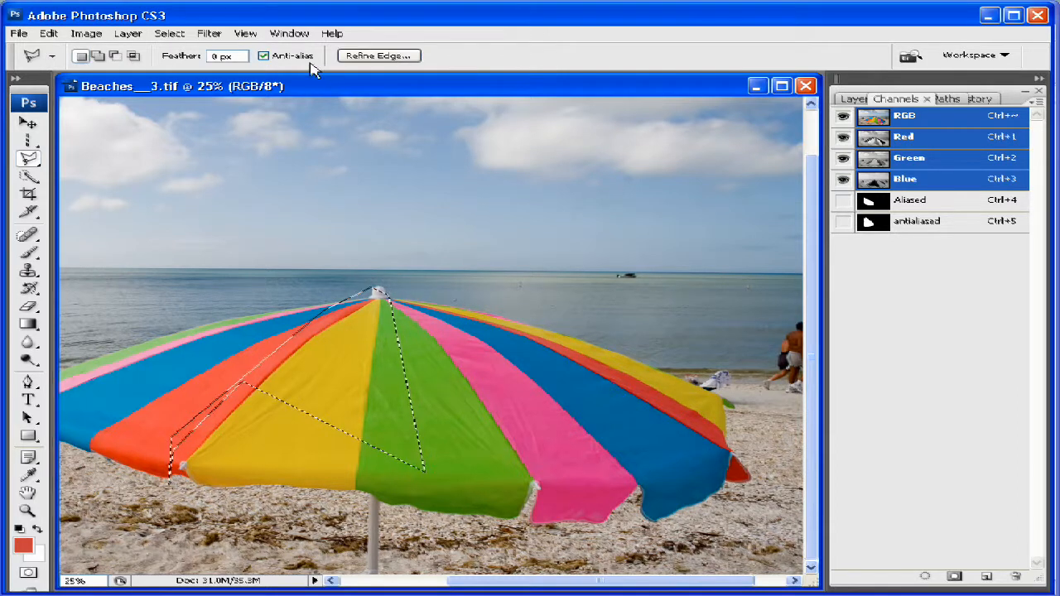
Use Color Range to sample the umbrella's yellow stripe within the lasso selection, limiting the selection to that yellow area.
left_click(169, 33)
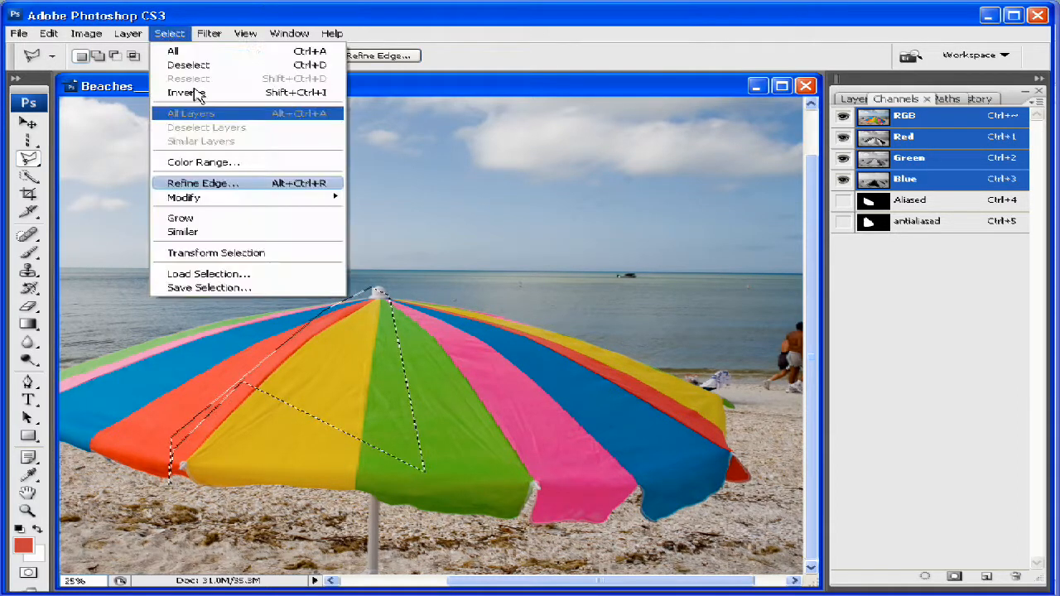
left_click(217, 160)
left_click(342, 374)
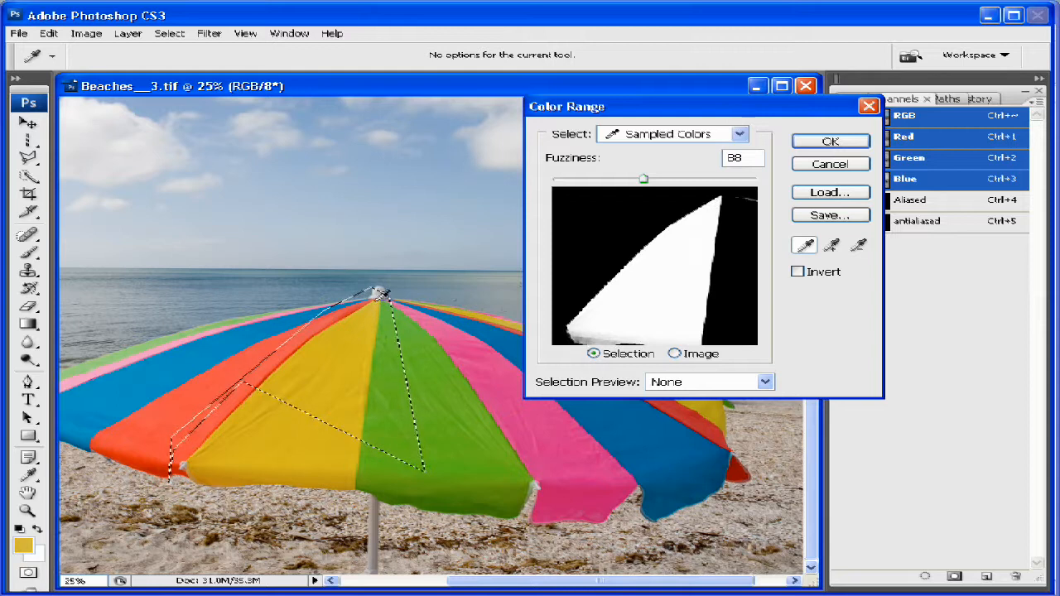
left_click(827, 142)
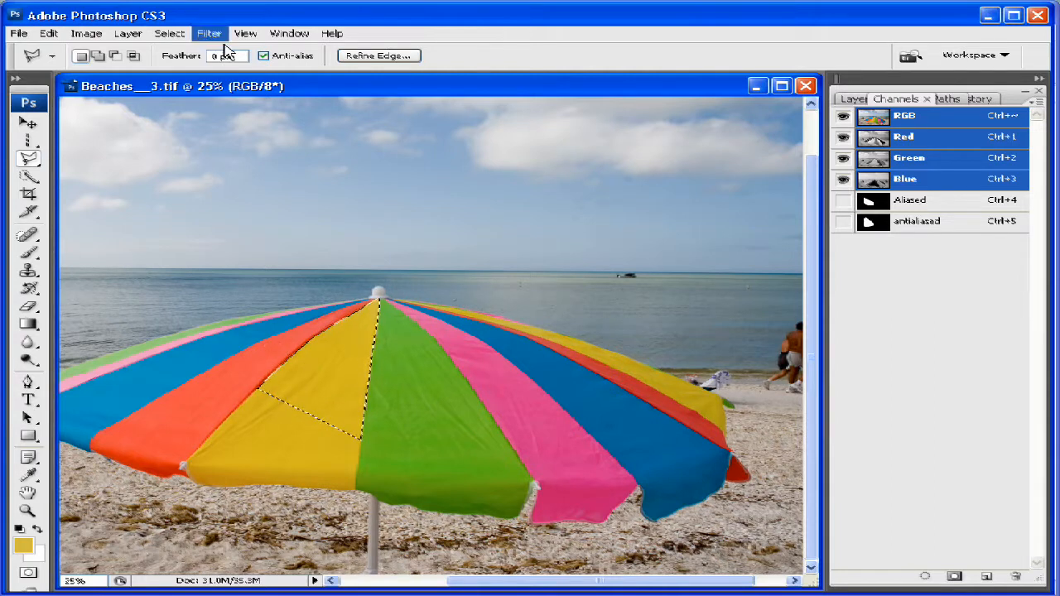
Invert the yellow stripe selection, and invert it again to return to the original area.
left_click(171, 40)
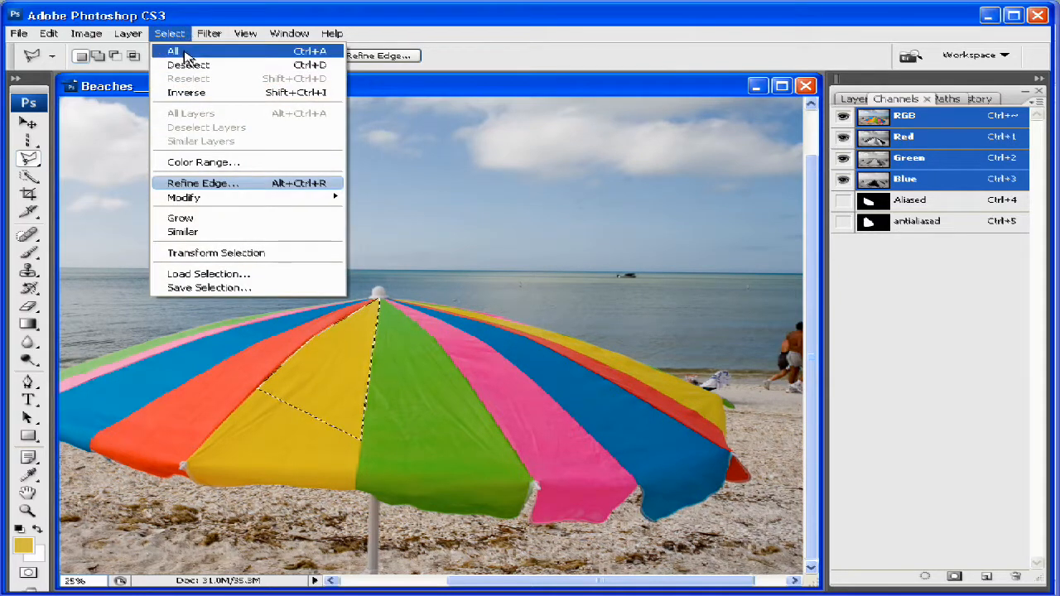
left_click(196, 94)
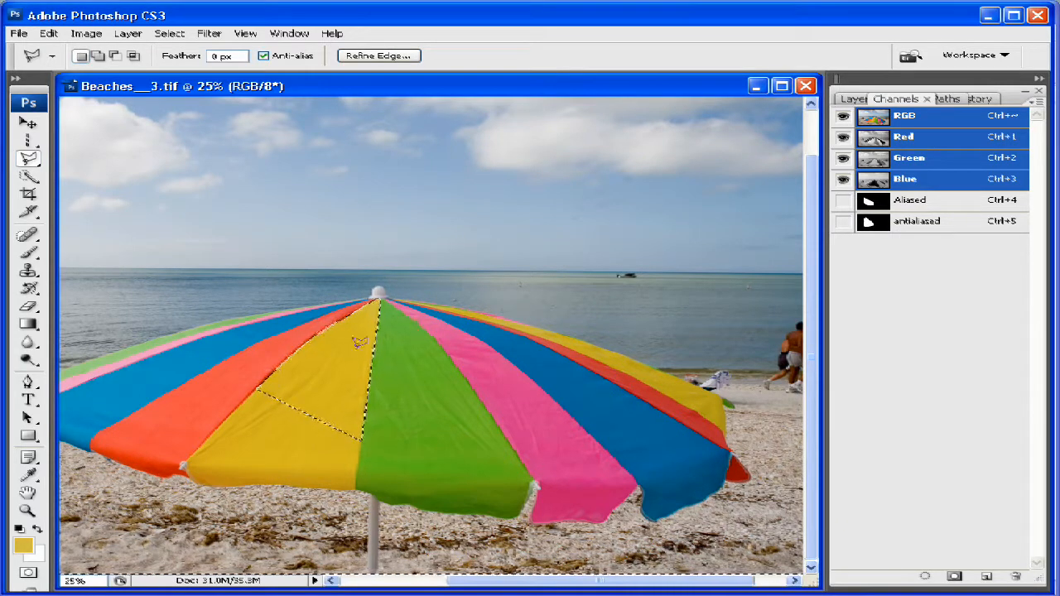
left_click(170, 34)
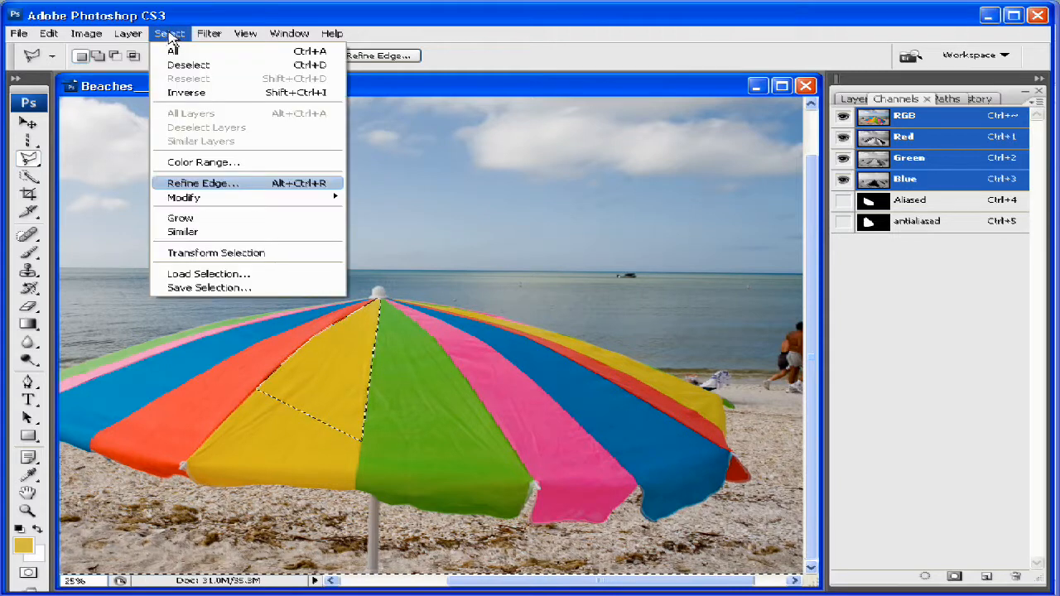
left_click(197, 93)
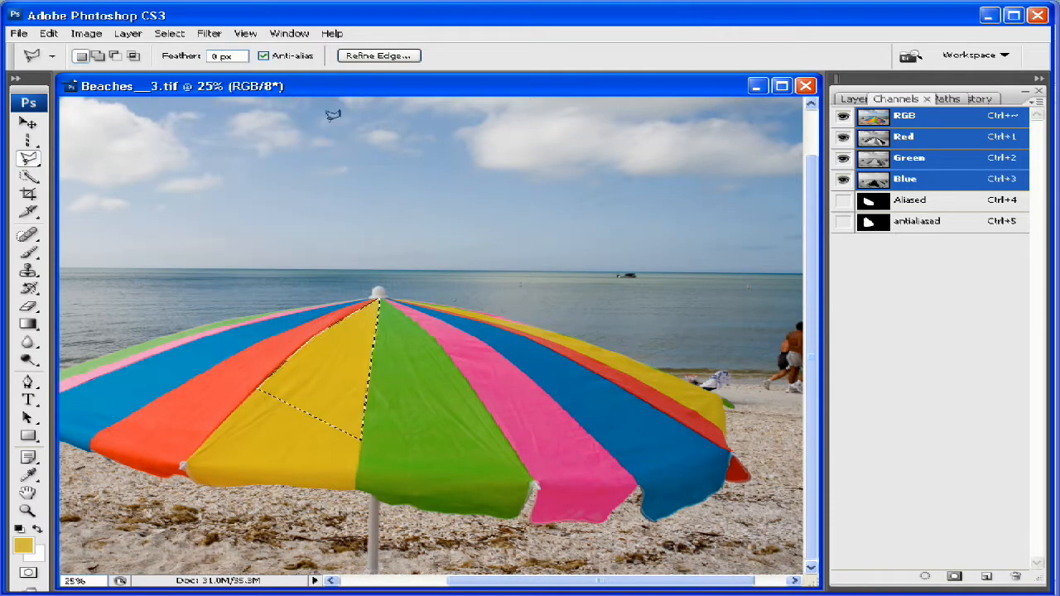
Preview the yellow stripe selection in Refine Edge and leave without applying any refinement.
left_click(170, 35)
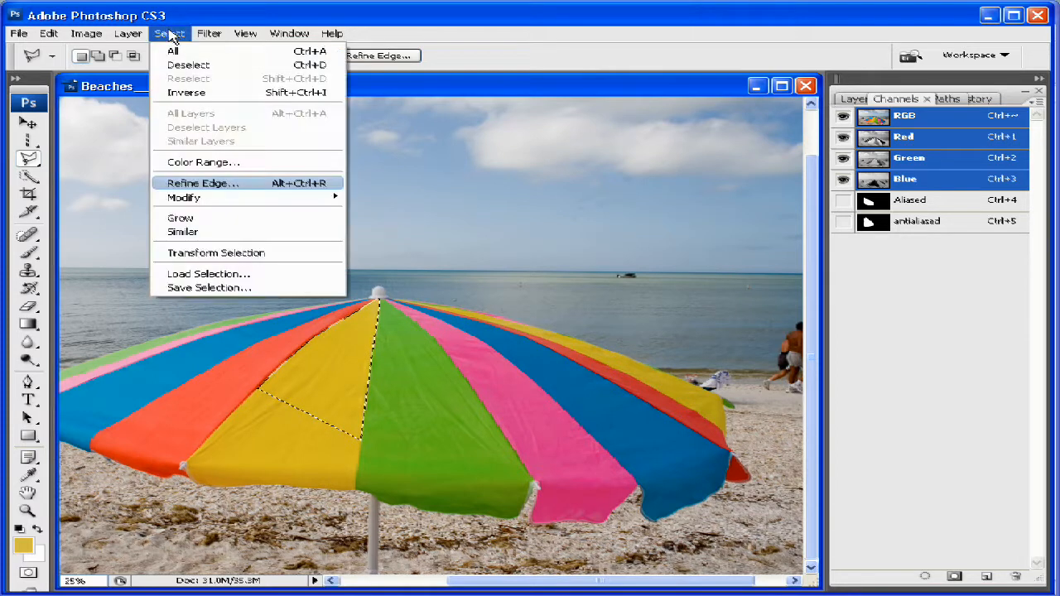
left_click(230, 189)
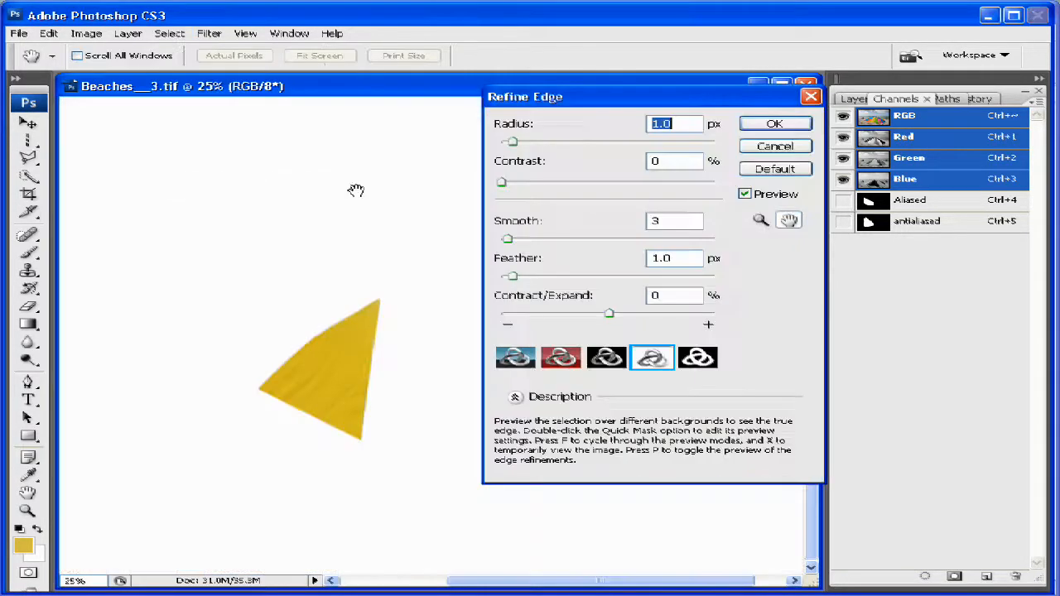
left_click(775, 146)
Convert the yellow stripe selection into a border 4 pixels wide.
left_click(169, 33)
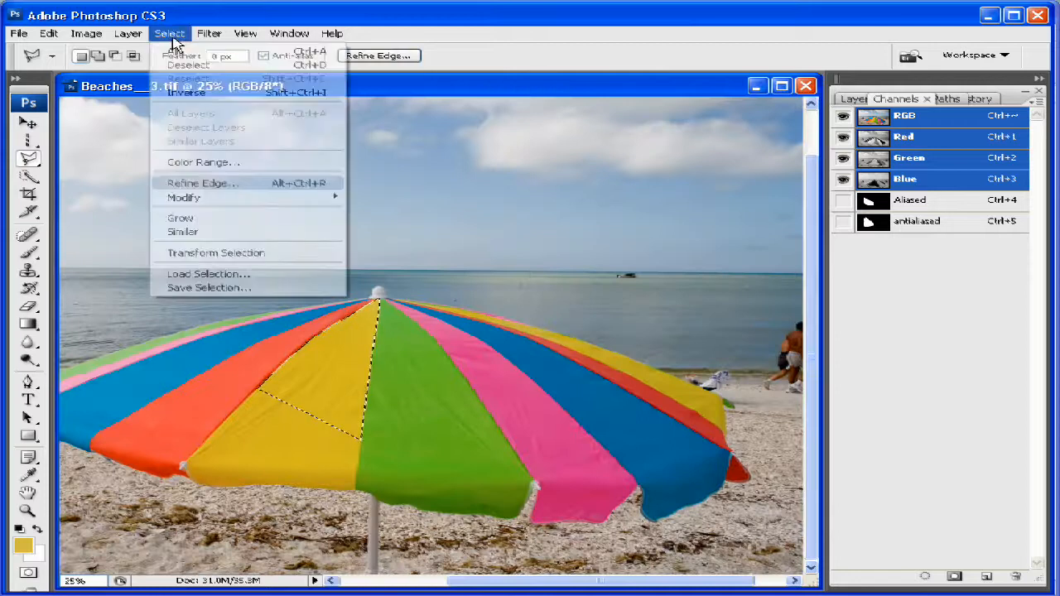
mouse_move(230, 208)
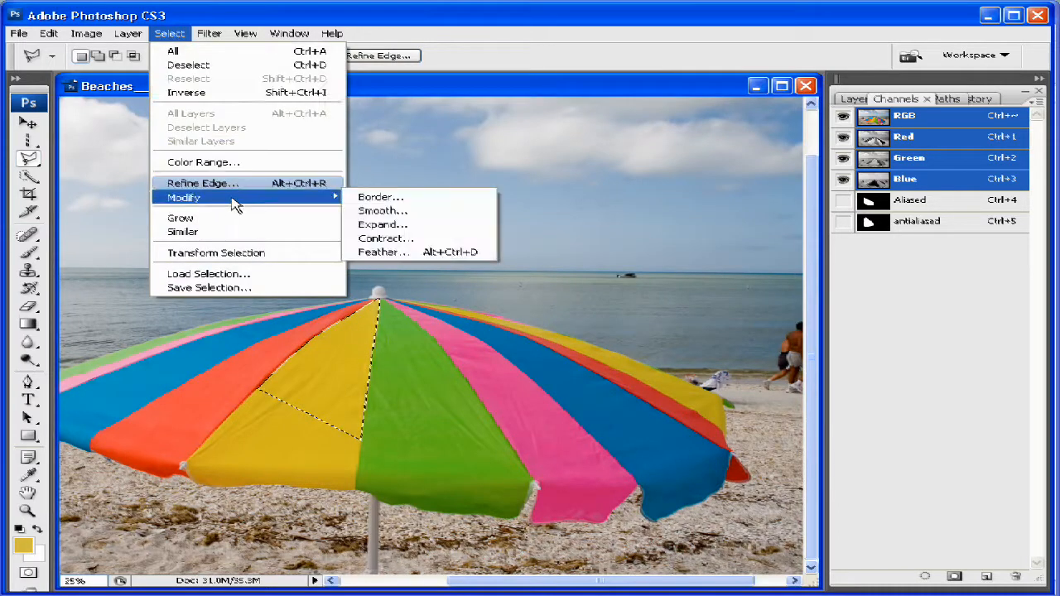
left_click(397, 204)
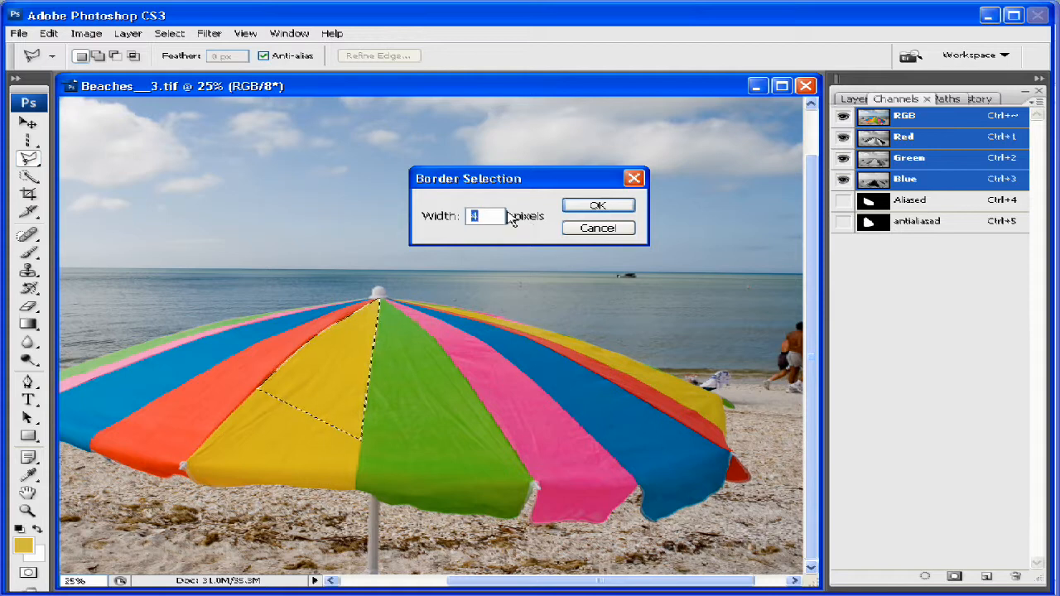
left_click(598, 205)
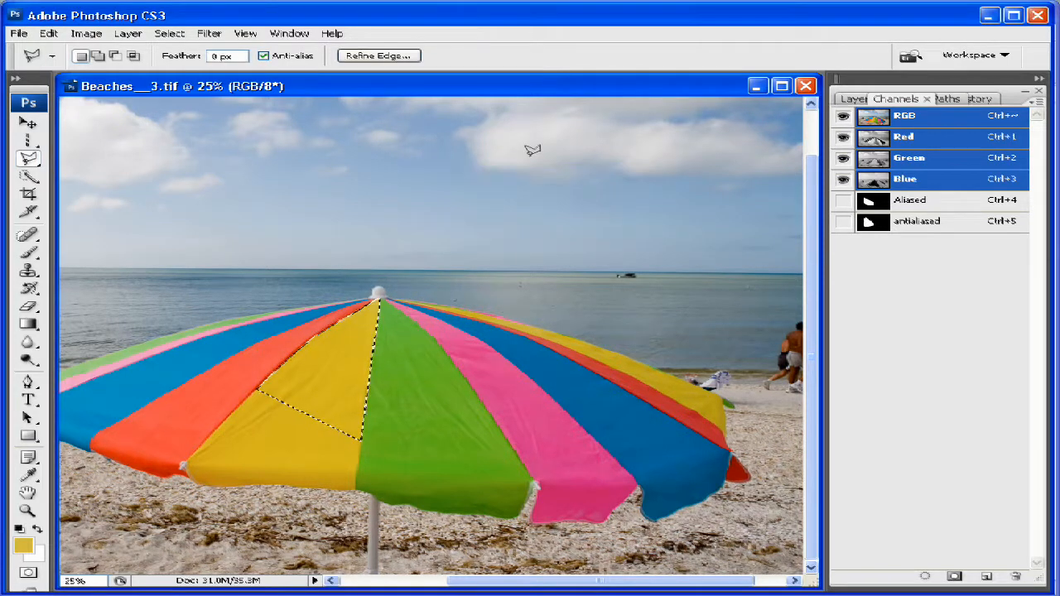
Examine the border selection up close along the yellow stripe's edges with the green and orange stripes.
key("ctrl+plus")
key("ctrl+plus")
key("ctrl+plus")
key("ctrl+plus")
key("ctrl+plus")
key("ctrl+plus")
key("ctrl+plus")
key("ctrl+plus")
key("ctrl+plus")
key("ctrl+plus")
key("ctrl+plus")
key("ctrl+plus")
key("ctrl+plus")
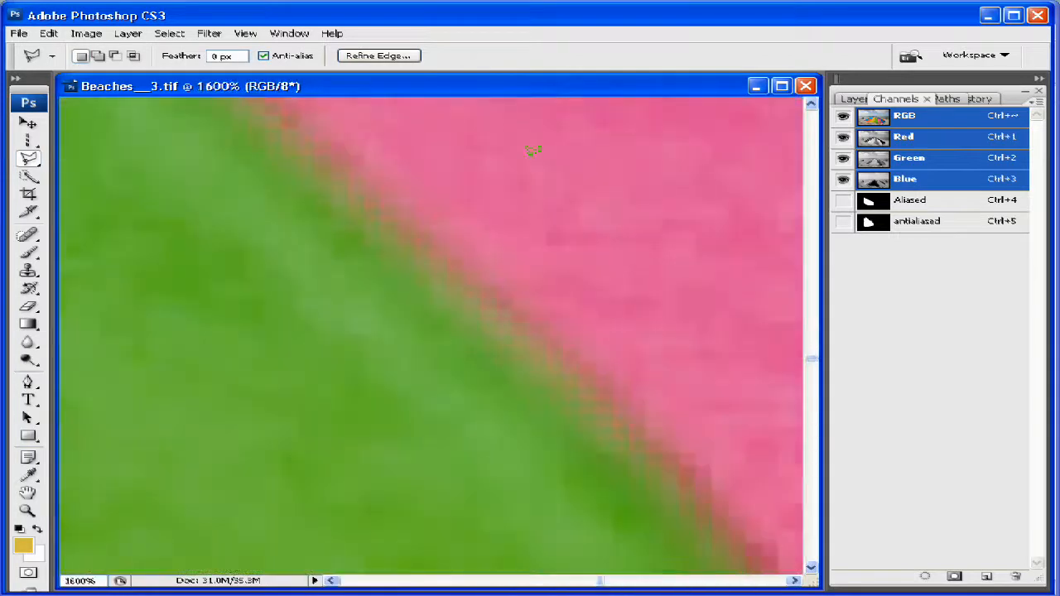
key("ctrl+minus")
key("ctrl+minus")
key("ctrl+minus")
left_click_drag(225, 277, 572, 358)
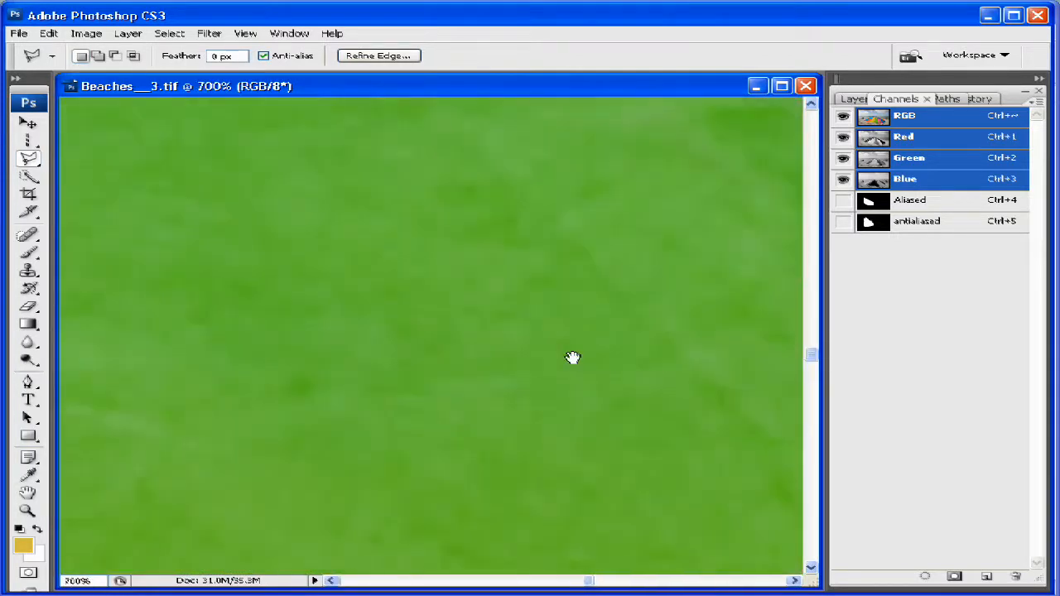
left_click_drag(195, 295, 560, 369)
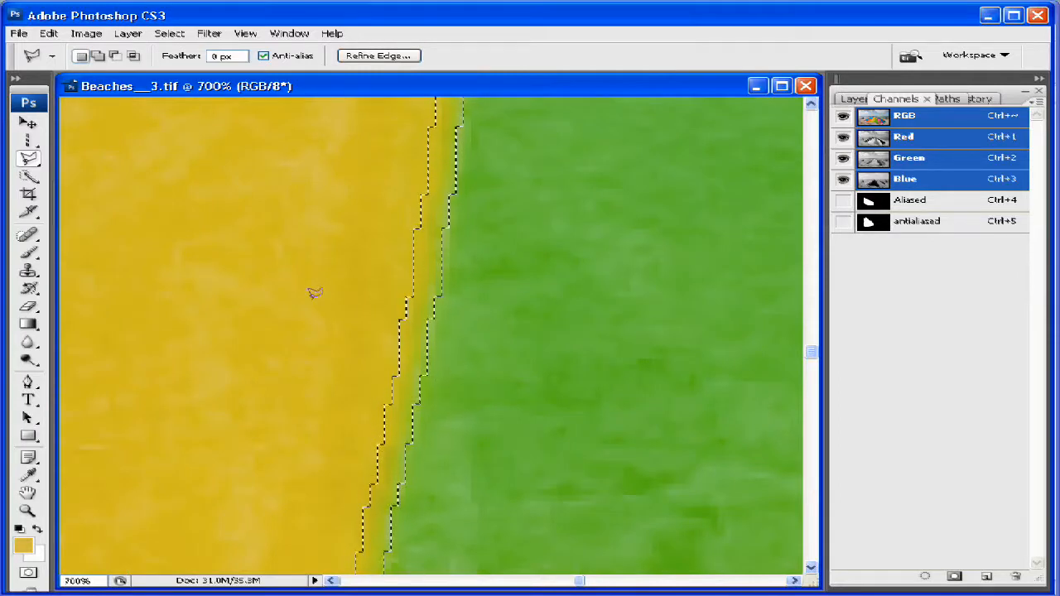
key("ctrl+minus")
key("ctrl+minus")
key("ctrl+minus")
key("ctrl+minus")
key("ctrl+minus")
key("ctrl+minus")
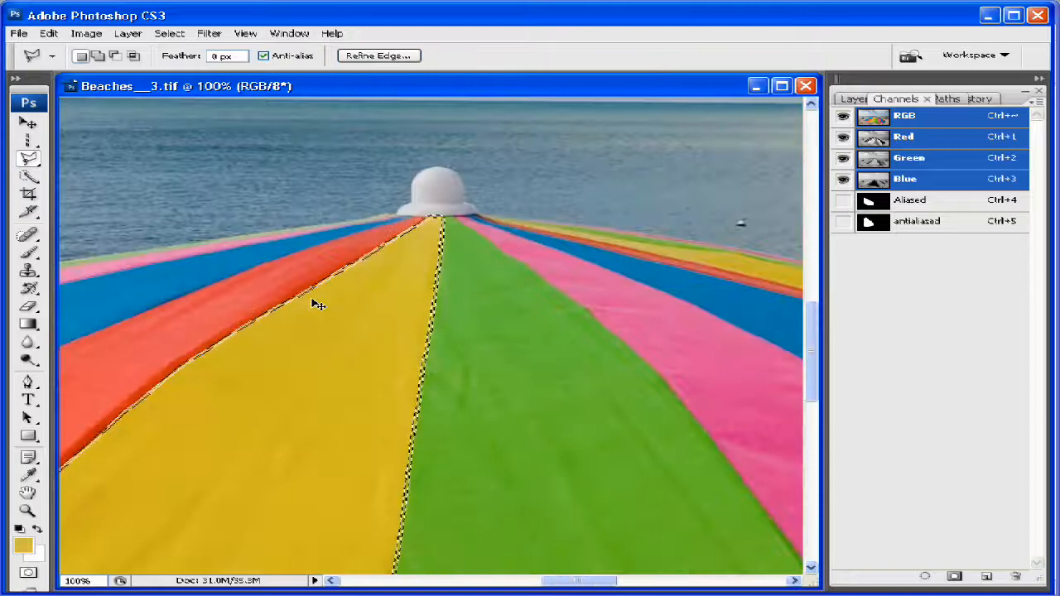
key("ctrl+plus")
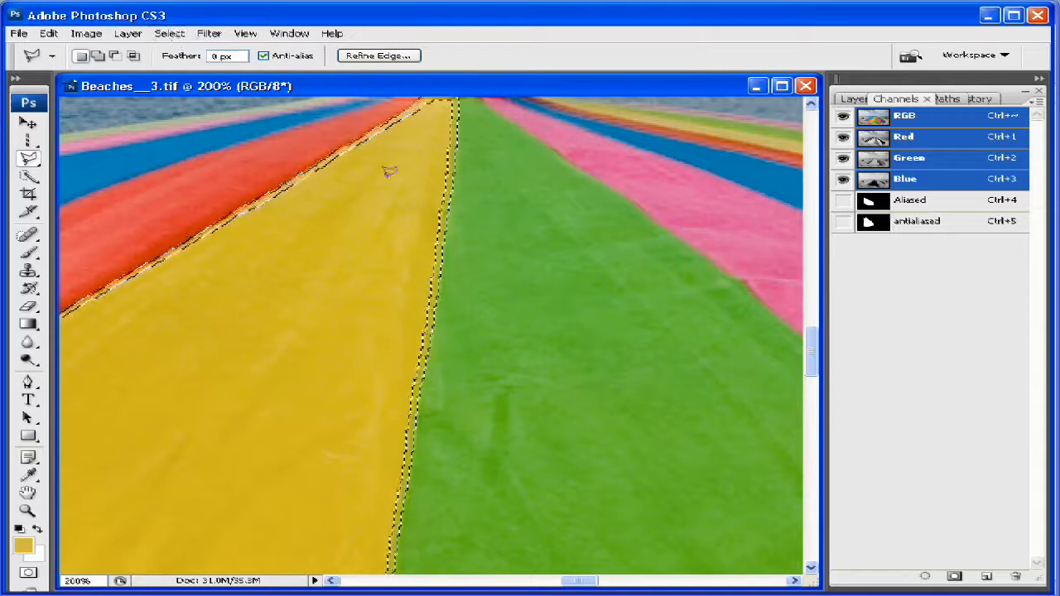
Smooth the border selection with a sample radius of 5 pixels.
left_click(171, 34)
mouse_move(244, 203)
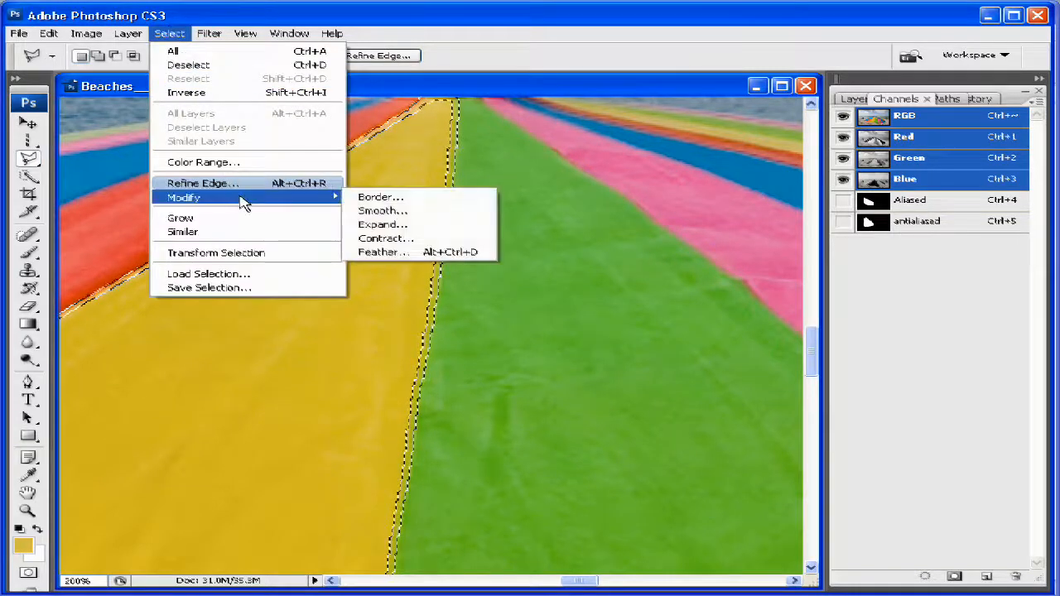
left_click(405, 217)
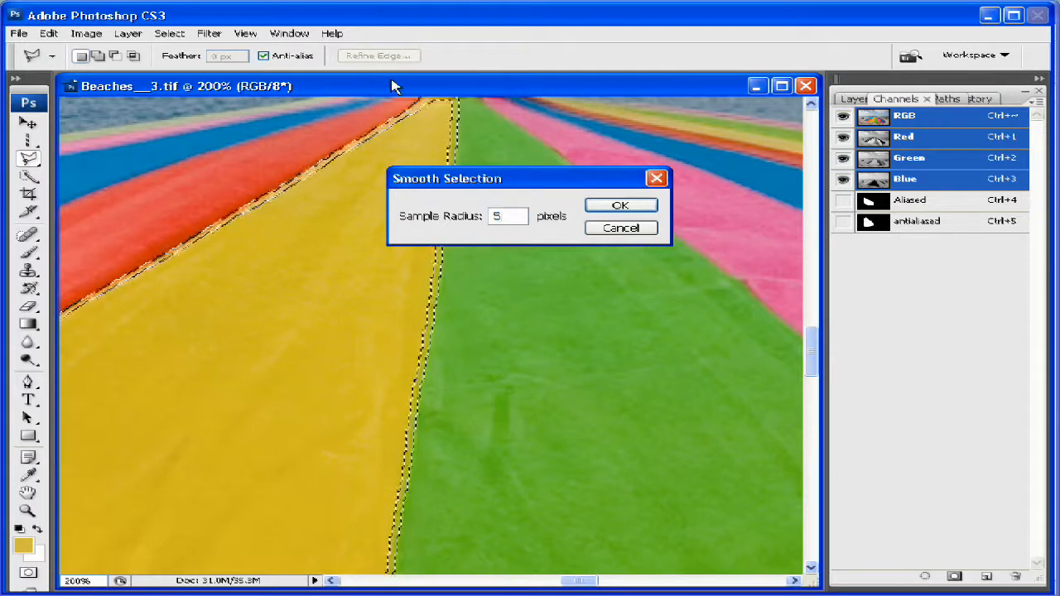
left_click(639, 206)
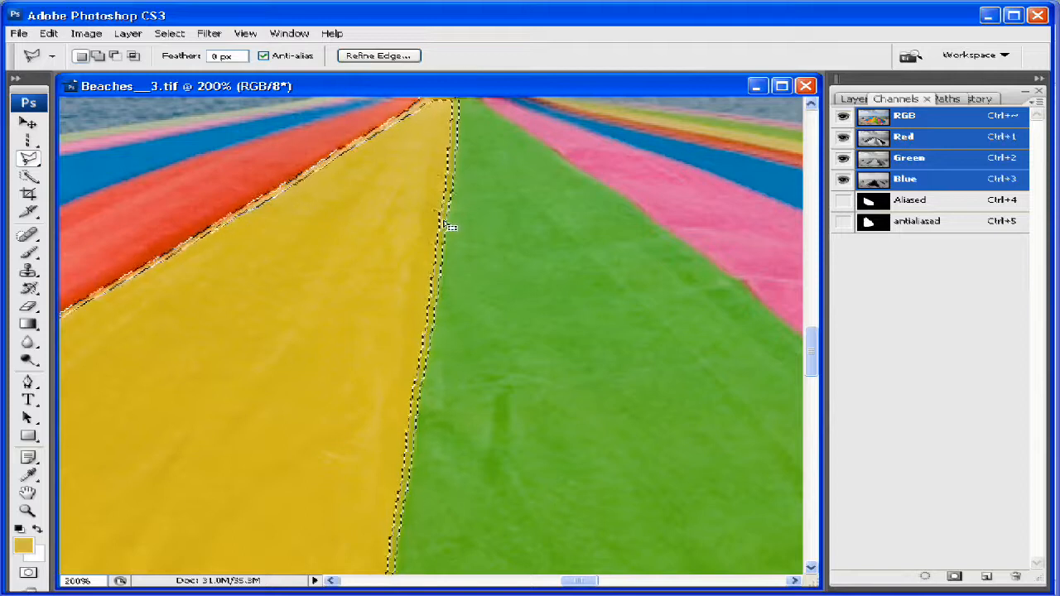
Expand the border selection around the yellow stripe by 50 pixels.
left_click(177, 33)
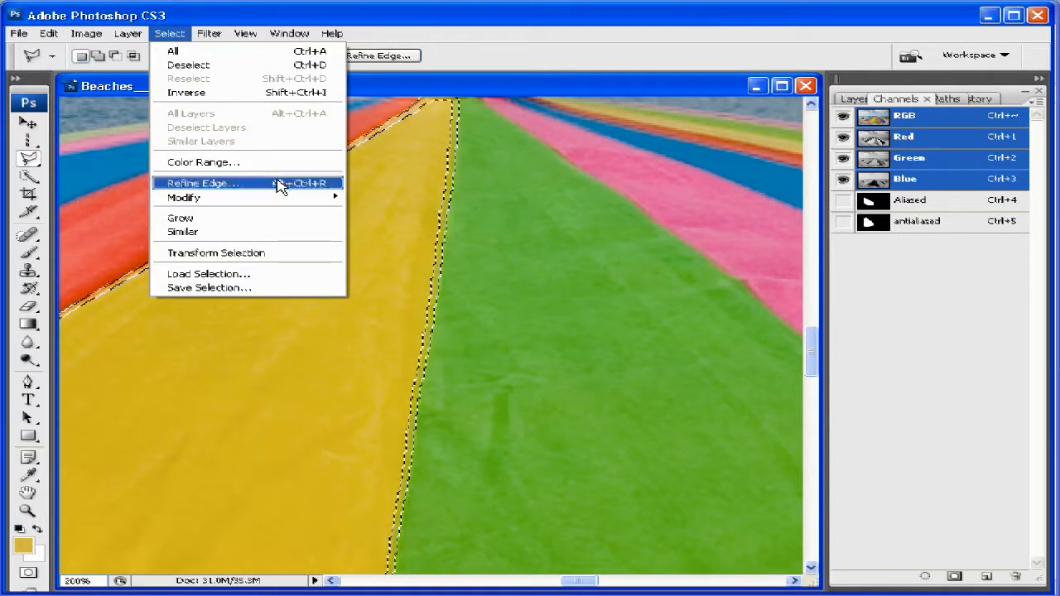
mouse_move(284, 198)
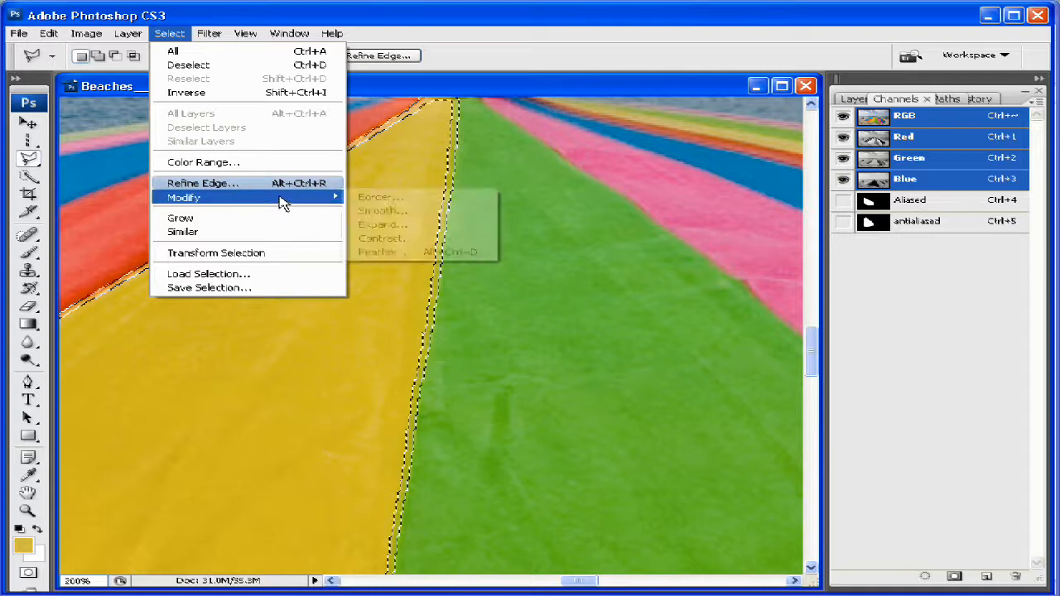
left_click(393, 222)
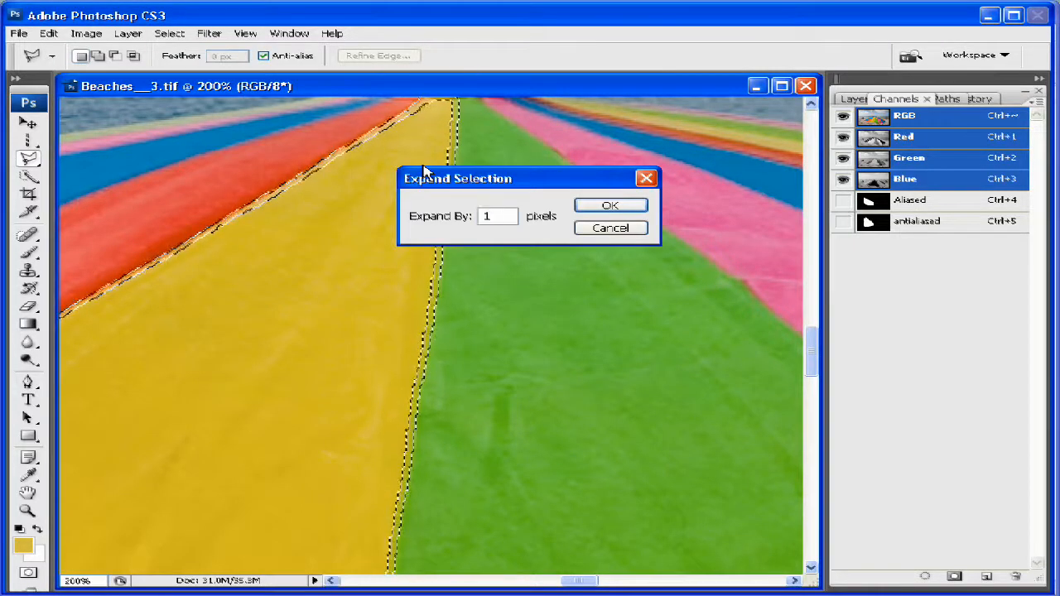
key("BackSpace")
type("50")
key("Return")
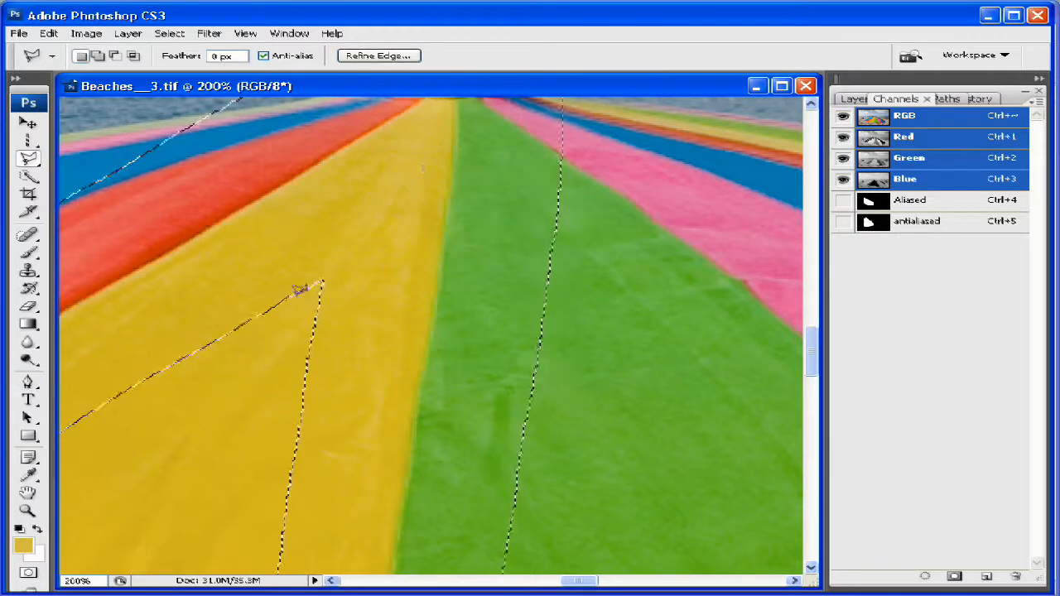
Smooth the corners of the expanded border selection with a sample radius of 5 pixels.
left_click(174, 36)
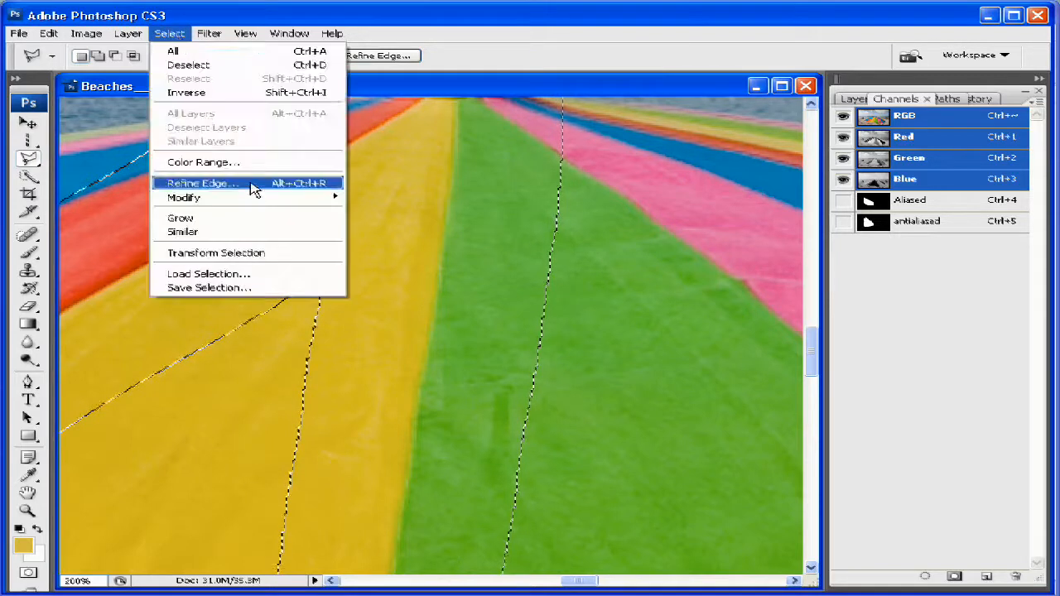
mouse_move(259, 204)
left_click(376, 210)
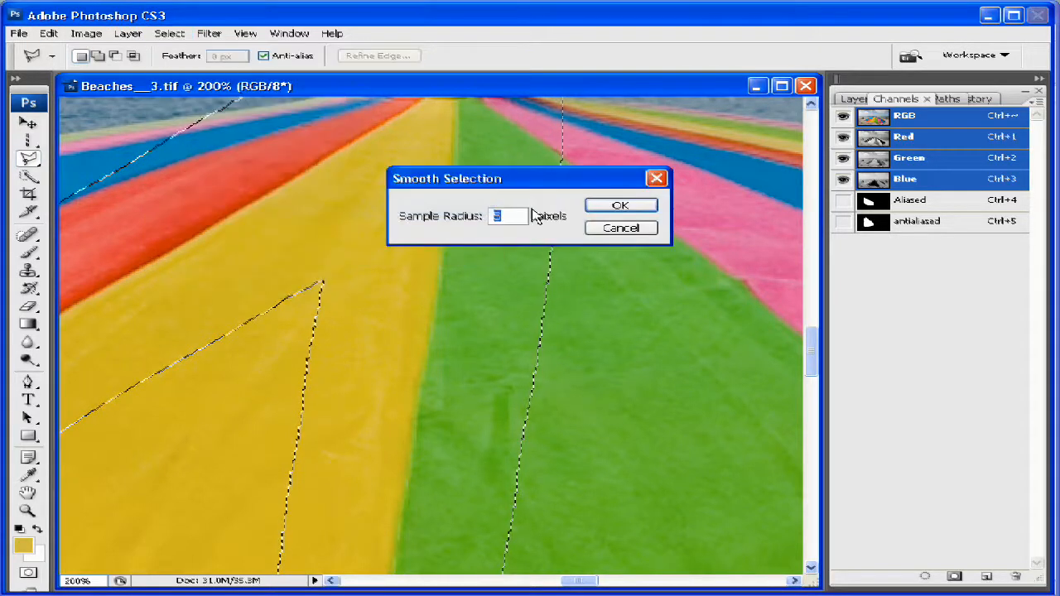
left_click(623, 207)
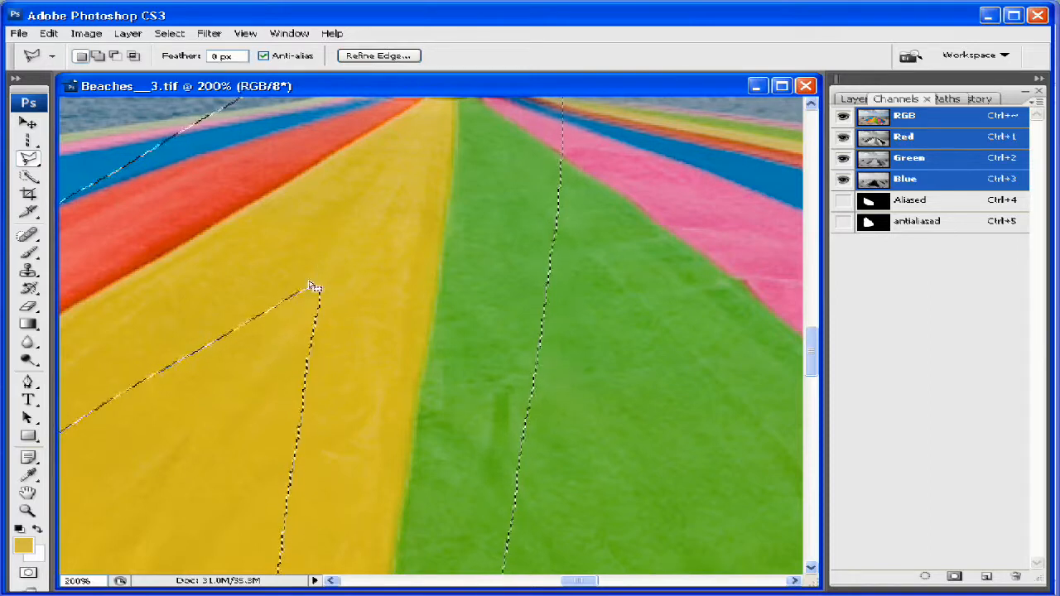
Contract the smoothed border selection by 20 pixels.
left_click(169, 33)
mouse_move(260, 198)
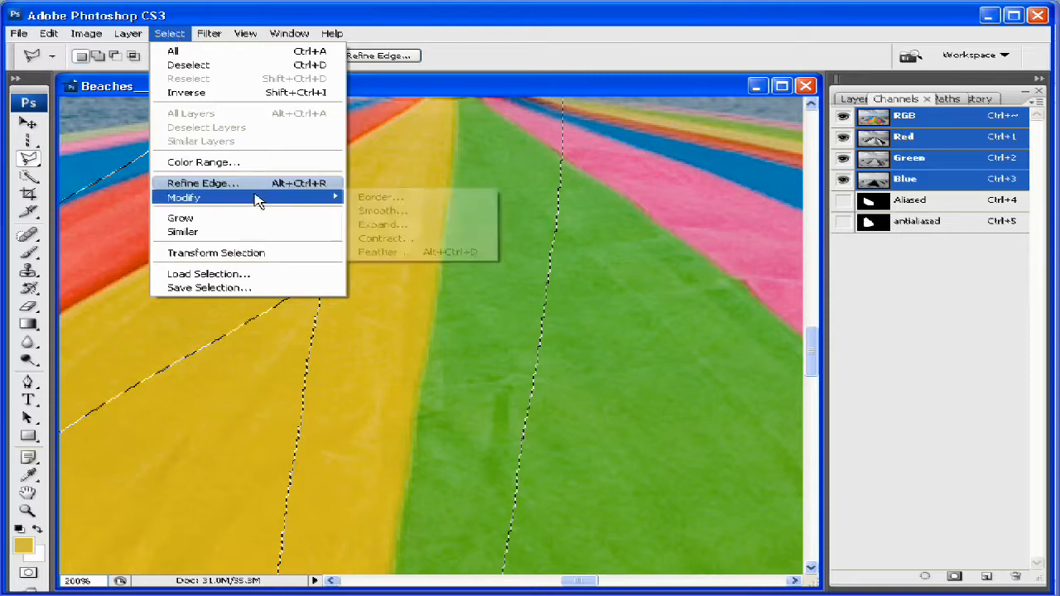
left_click(367, 238)
type("2")
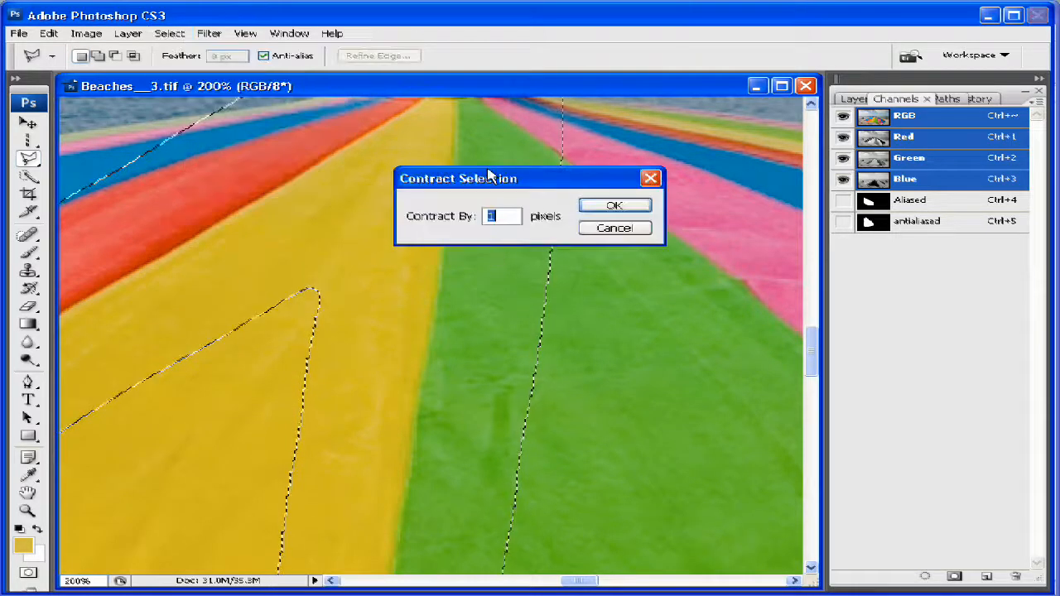
type("0")
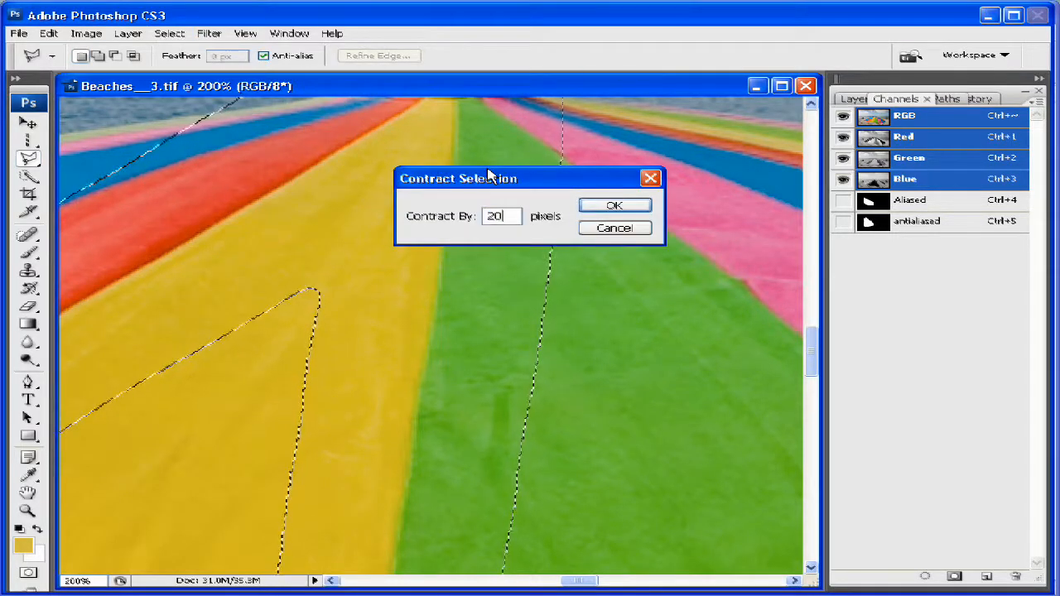
key("Return")
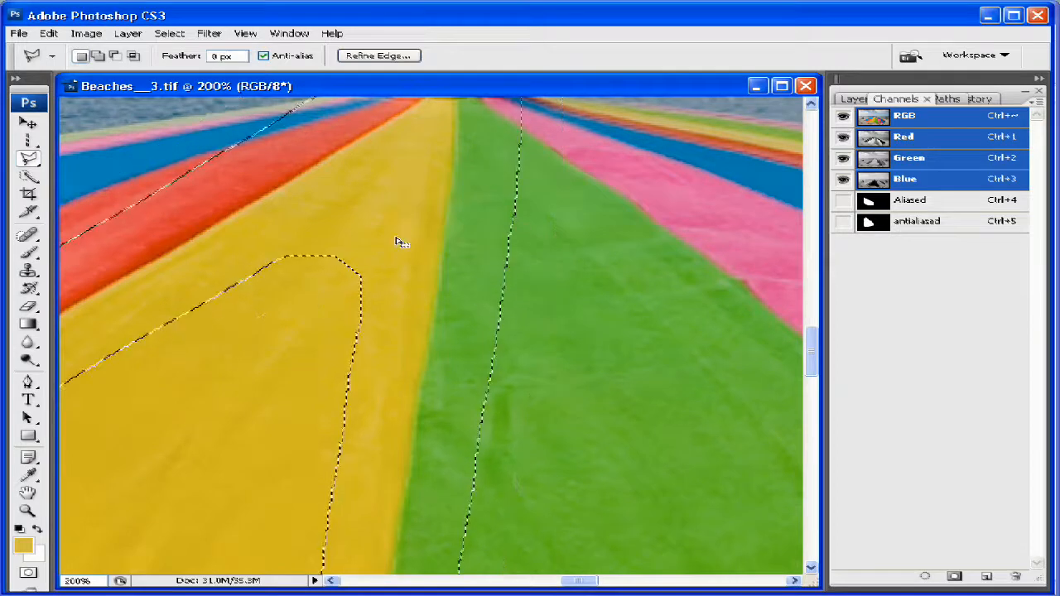
Grow the contracted selection to include adjacent pixels of similar colour.
left_click(155, 36)
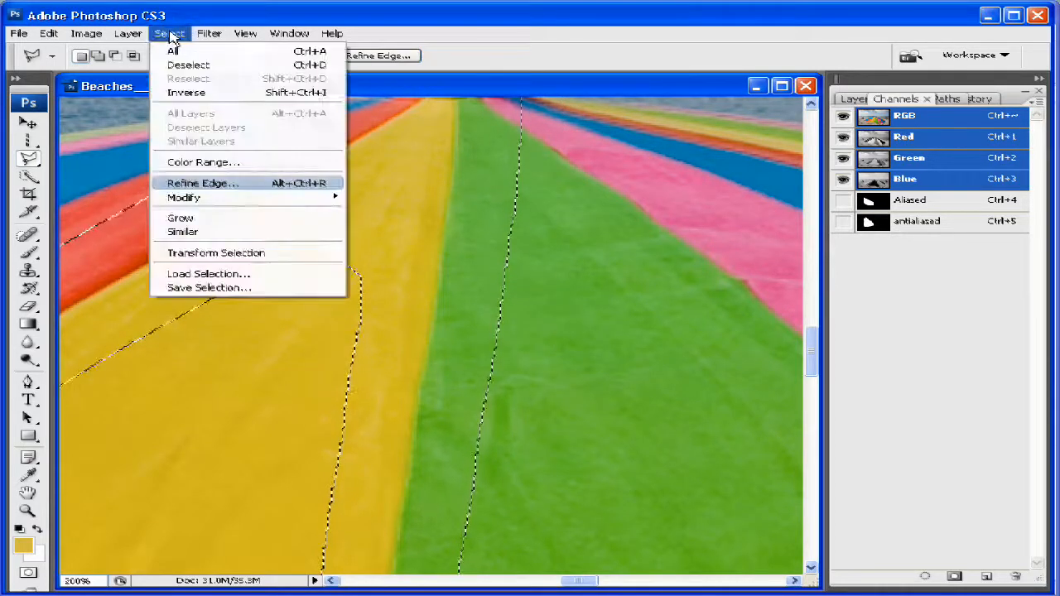
mouse_move(258, 202)
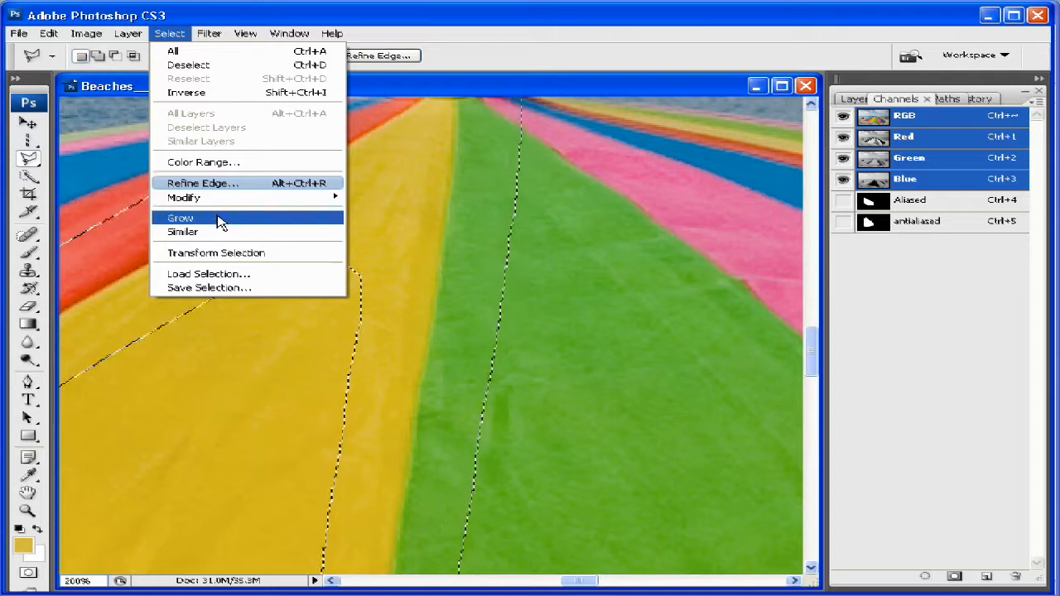
left_click(209, 220)
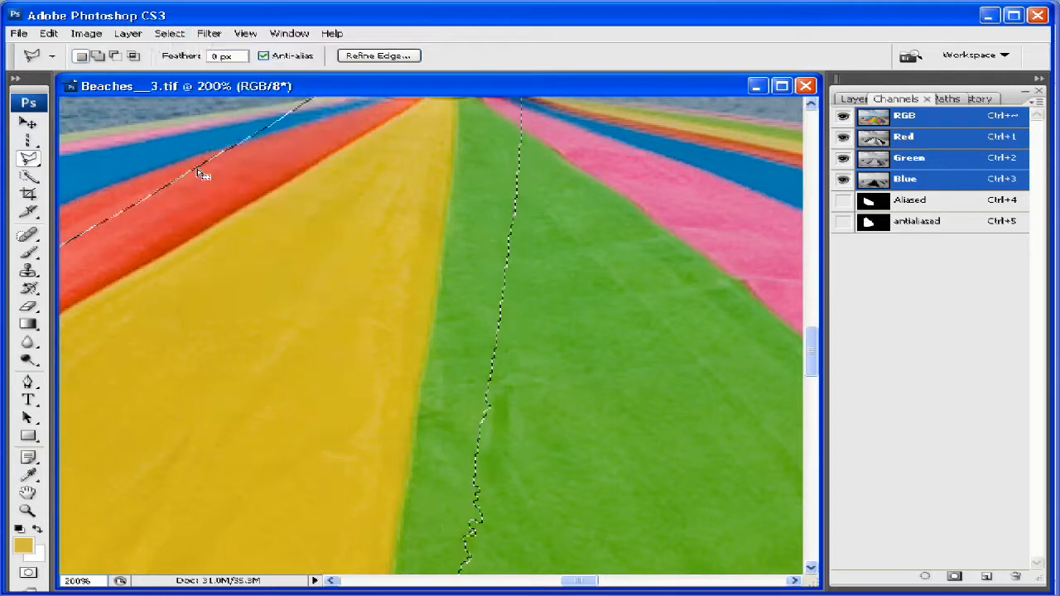
Examine how far the grown selection spreads across the umbrella's yellow, green and neighbouring stripes.
key("ctrl+minus")
key("ctrl+minus")
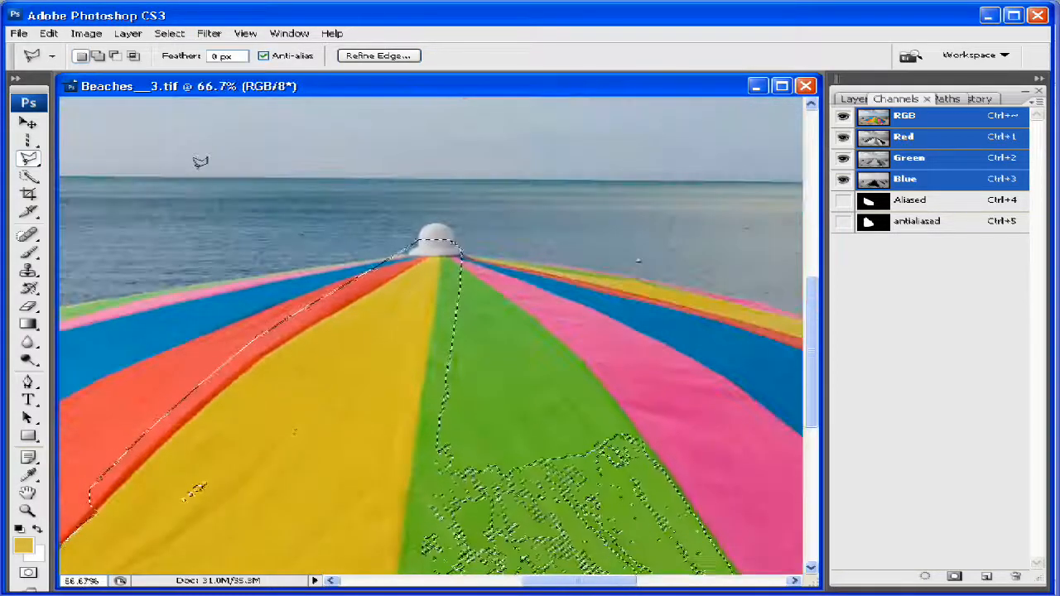
key("ctrl+minus")
scroll(402, 378, "down", 3)
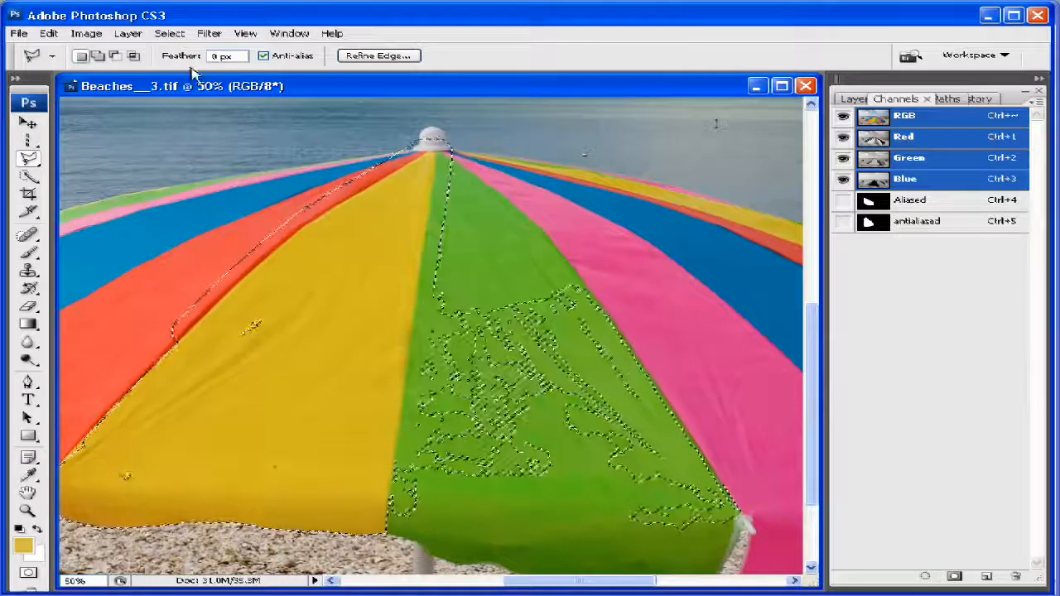
left_click(166, 36)
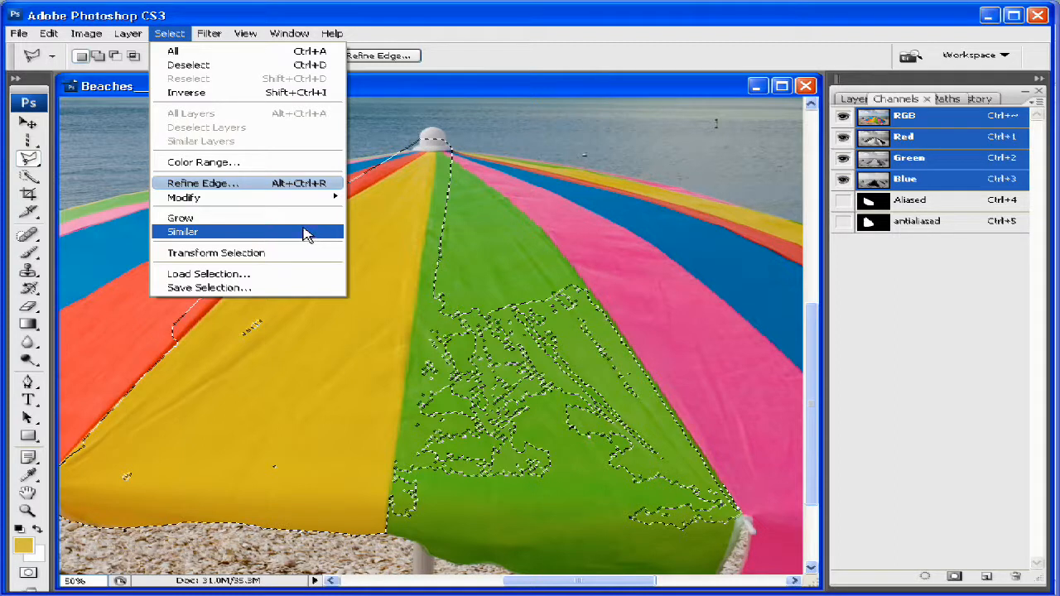
left_click(492, 18)
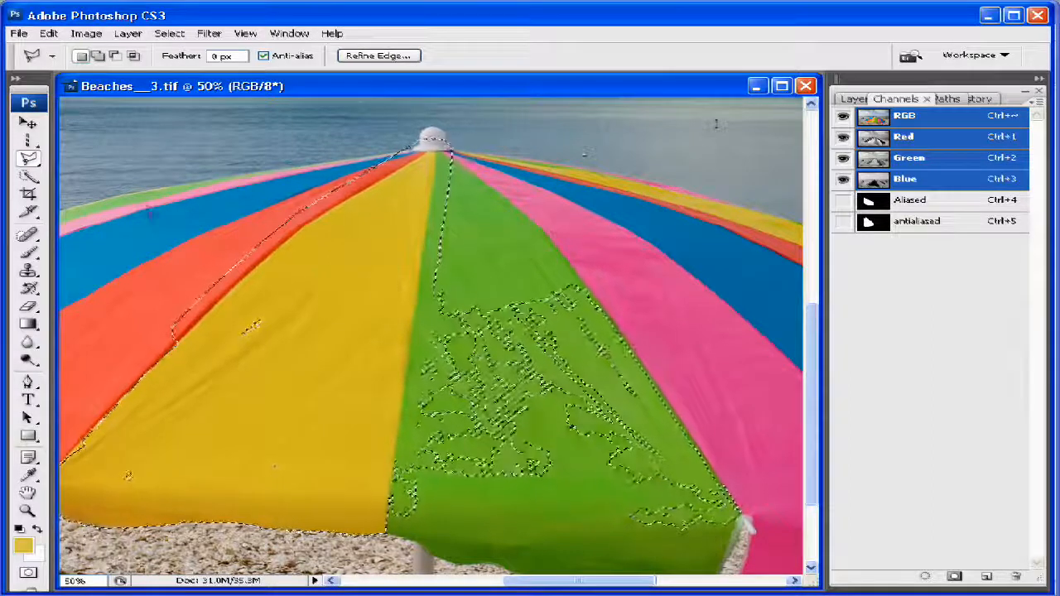
left_click_drag(152, 198, 269, 180)
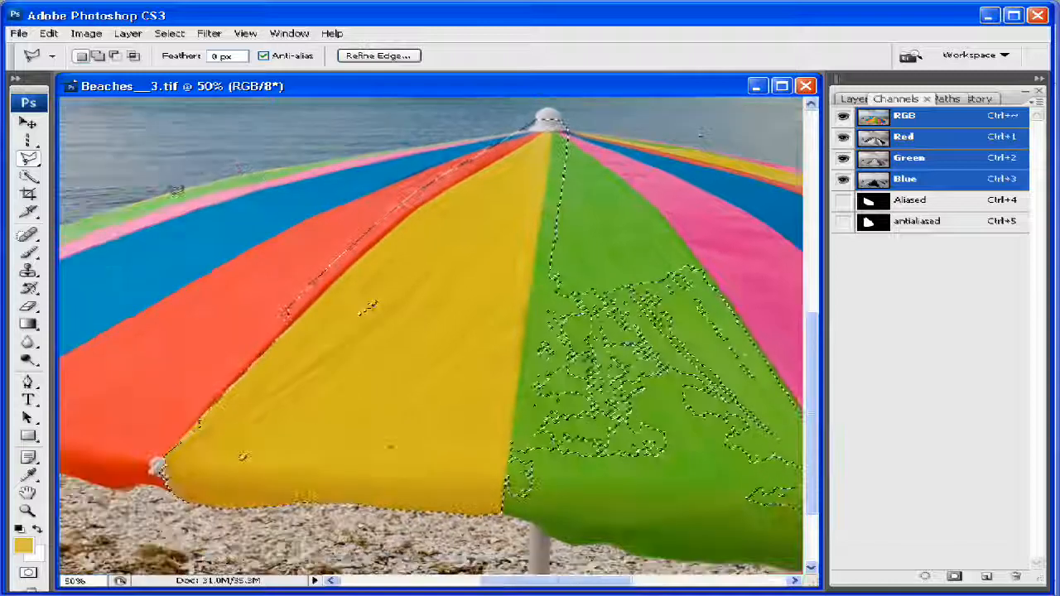
left_click_drag(481, 150, 283, 153)
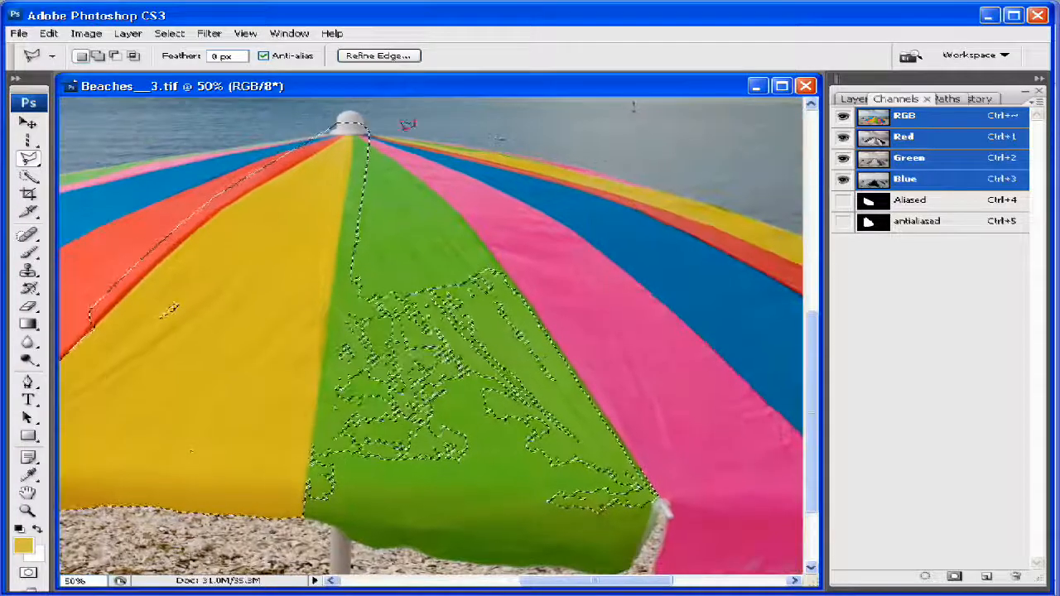
Extend the selection to similar colours throughout the whole image with Similar, and check the coverage on the umbrella's other stripes.
left_click(169, 33)
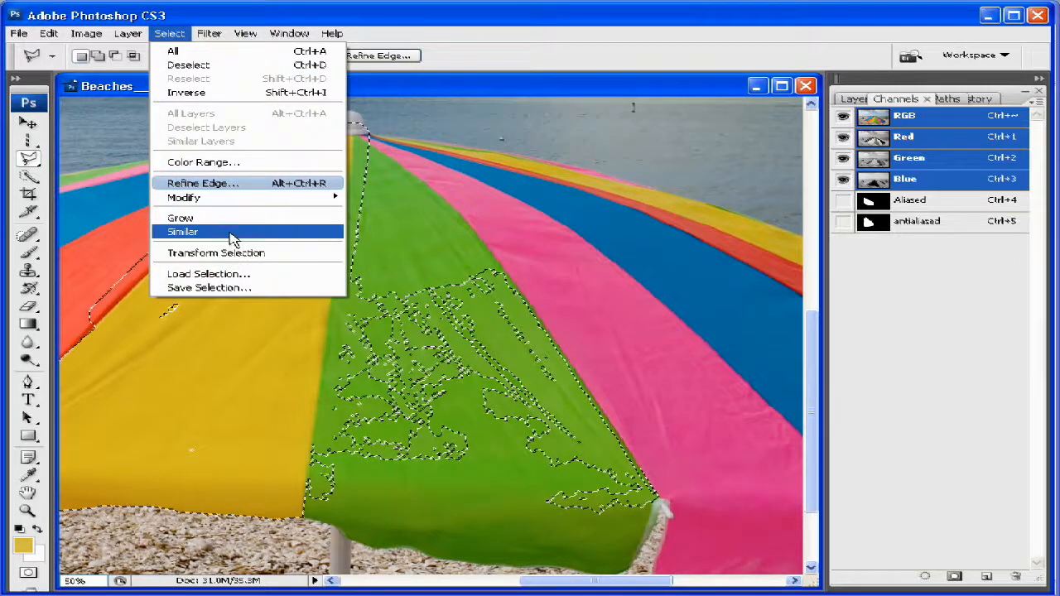
left_click(233, 232)
left_click_drag(517, 226, 355, 242)
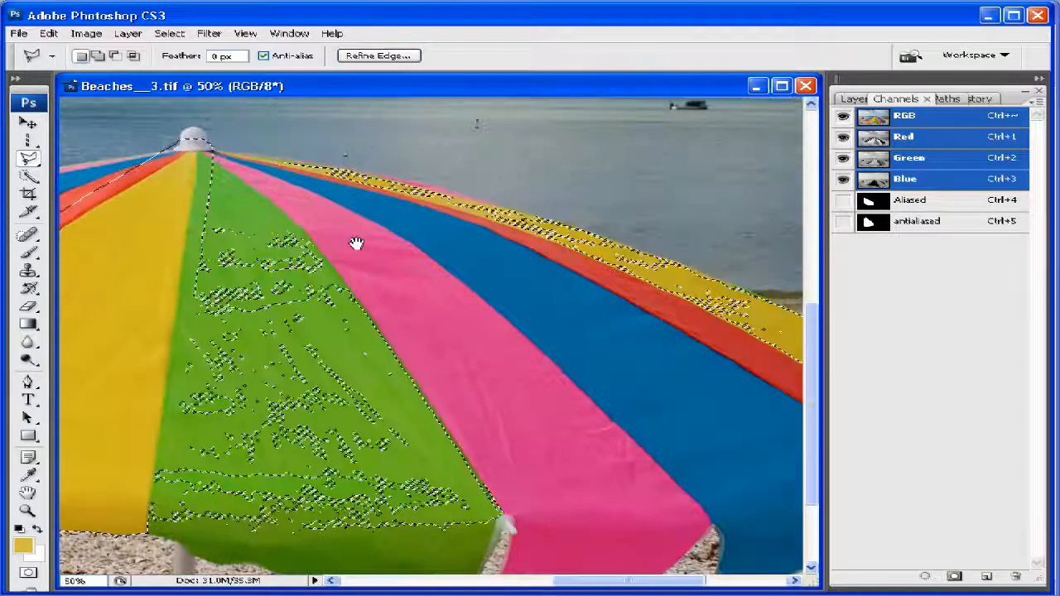
left_click_drag(289, 272, 654, 306)
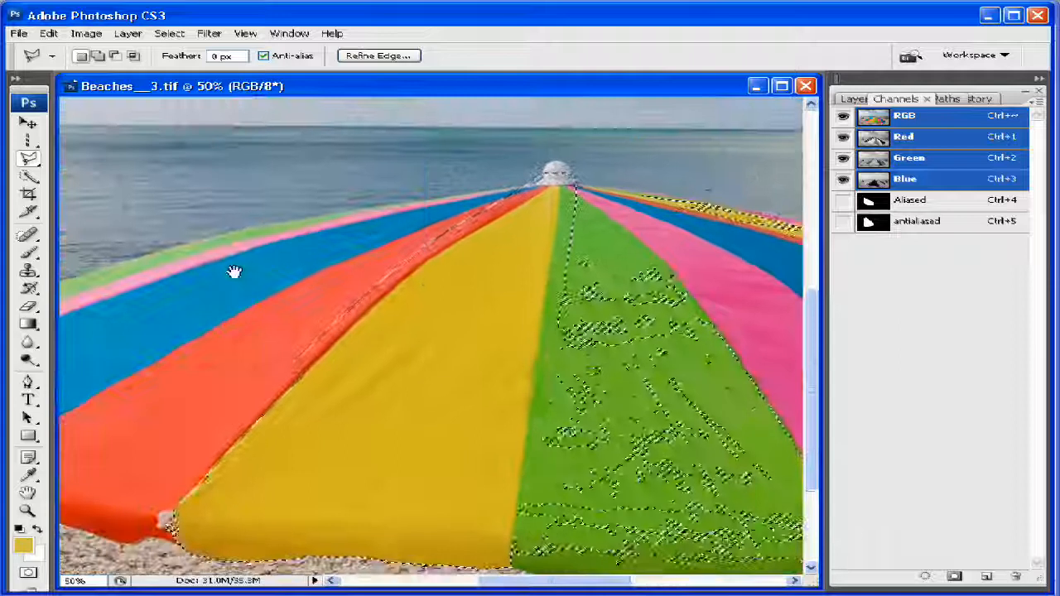
left_click_drag(235, 272, 322, 309)
left_click_drag(566, 282, 470, 243)
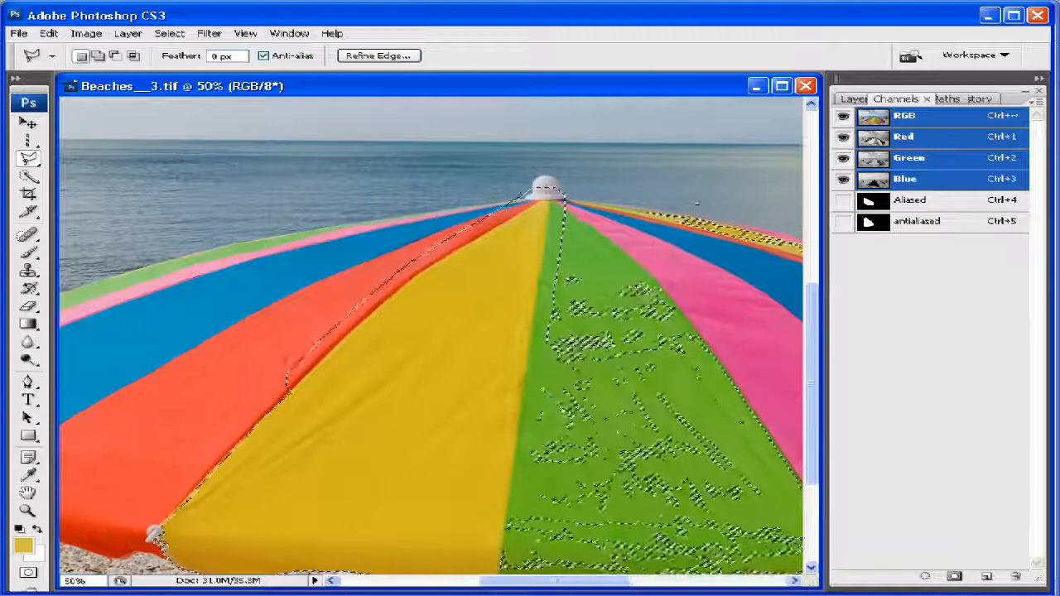
mouse_move(581, 306)
left_mouse_down()
mouse_move(469, 231)
mouse_move(497, 240)
left_mouse_up()
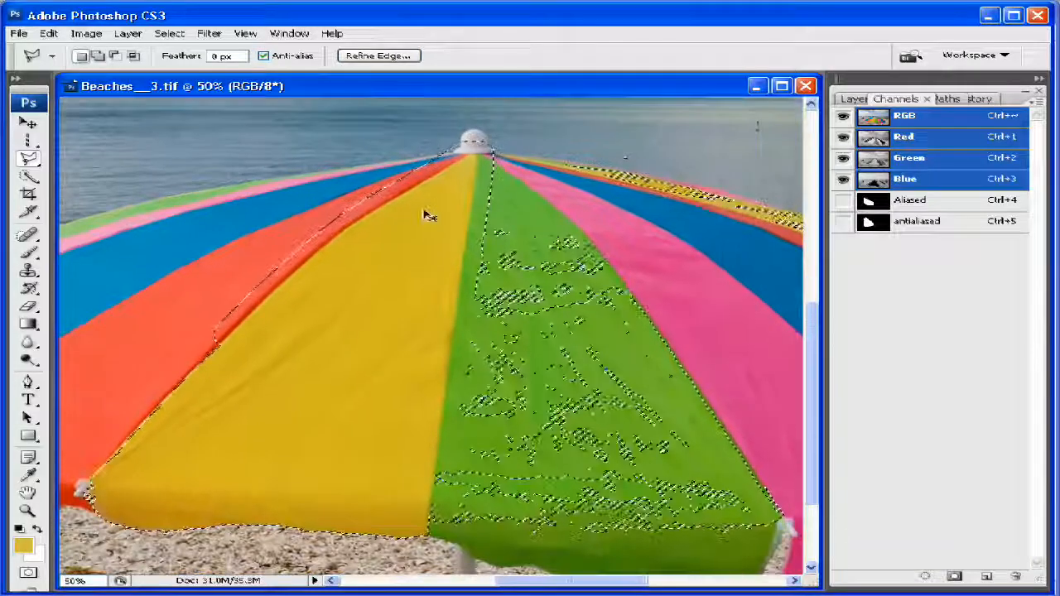